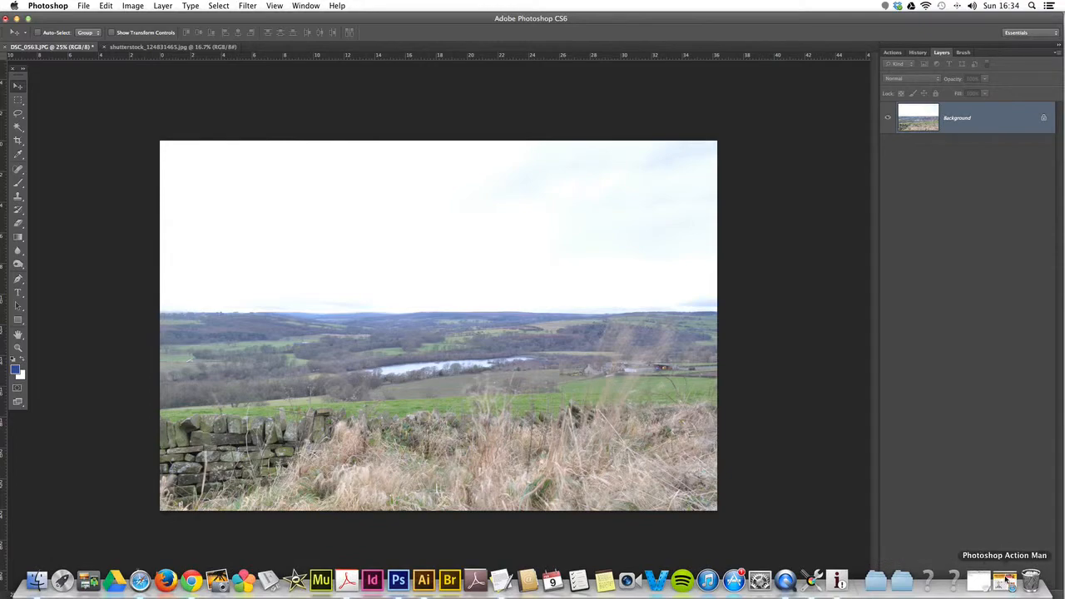
# Step: Switch to the Photoshop Action Man website in Safari and open Shutterstock from its banner advert
pyautogui.click(1005, 581)
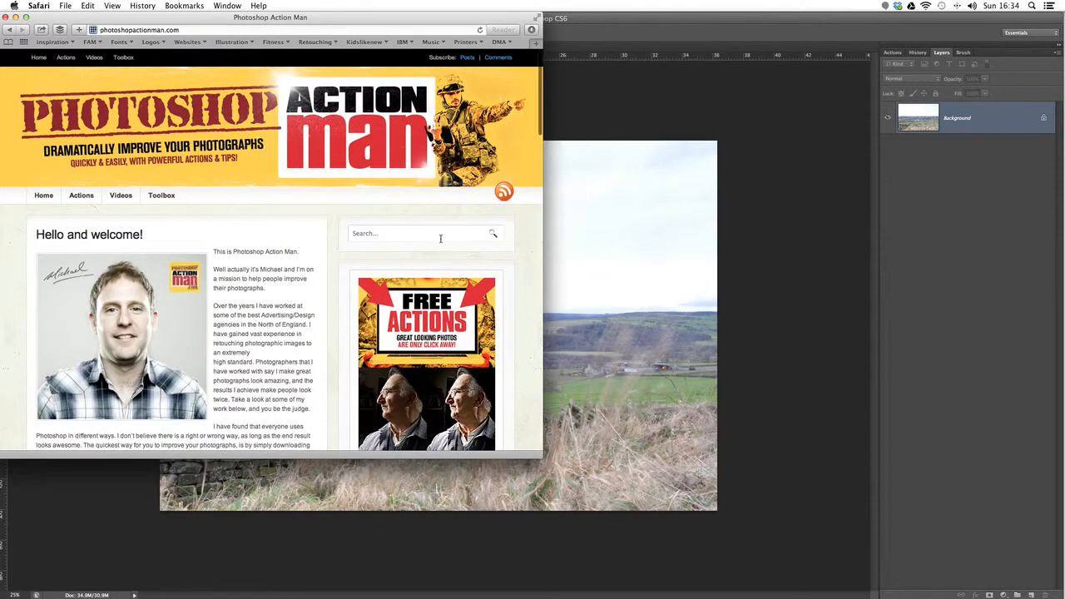
pyautogui.scroll(-5, 439, 239)
pyautogui.scroll(-10, 442, 239)
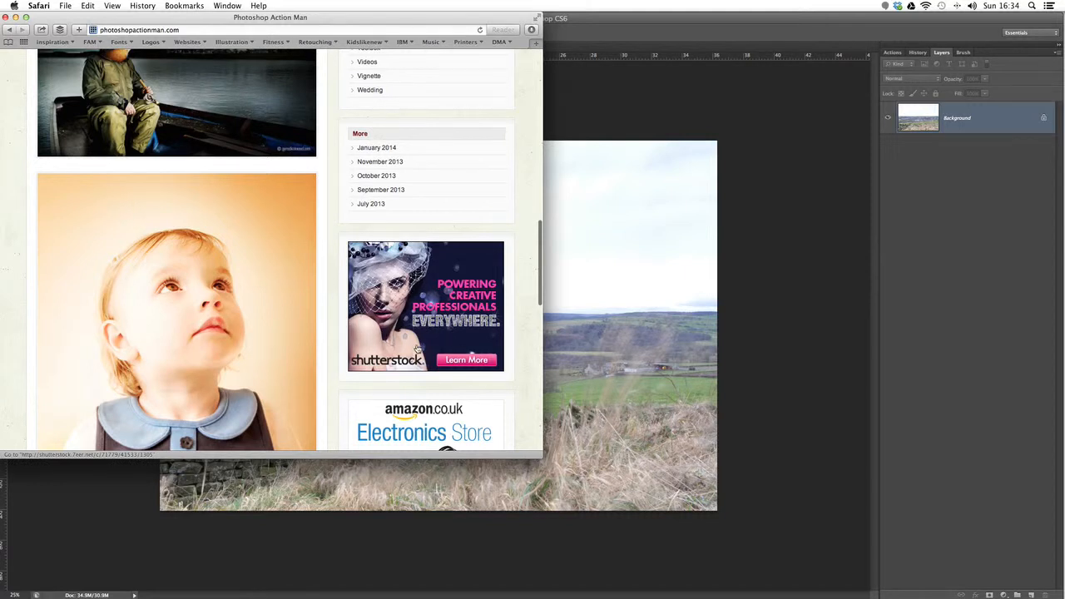
pyautogui.click(422, 303)
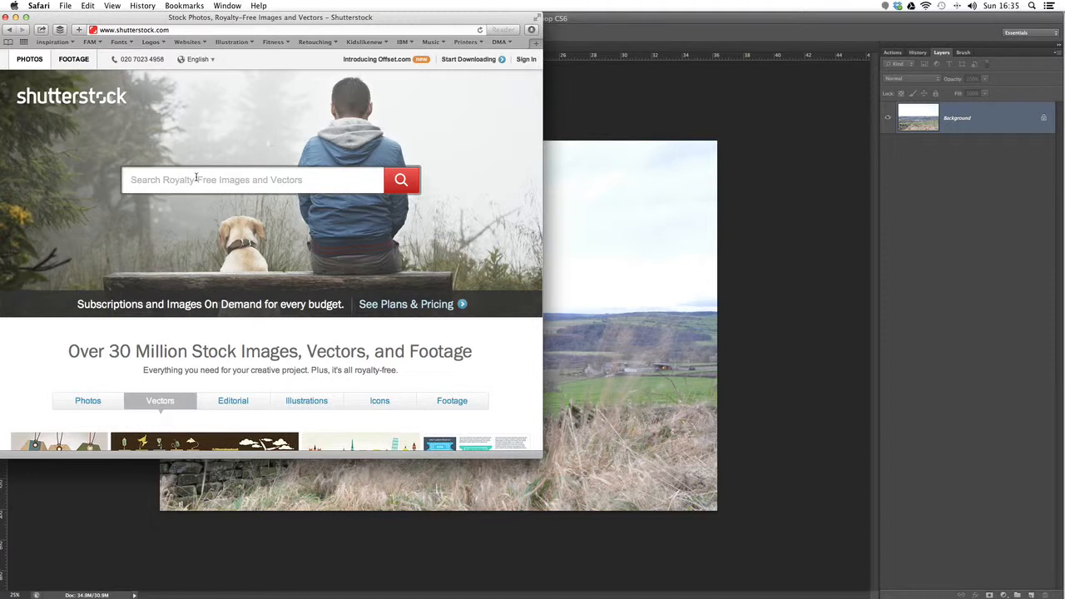
# Step: Search Shutterstock for "sky" and limit the results to photos
pyautogui.write('sky')
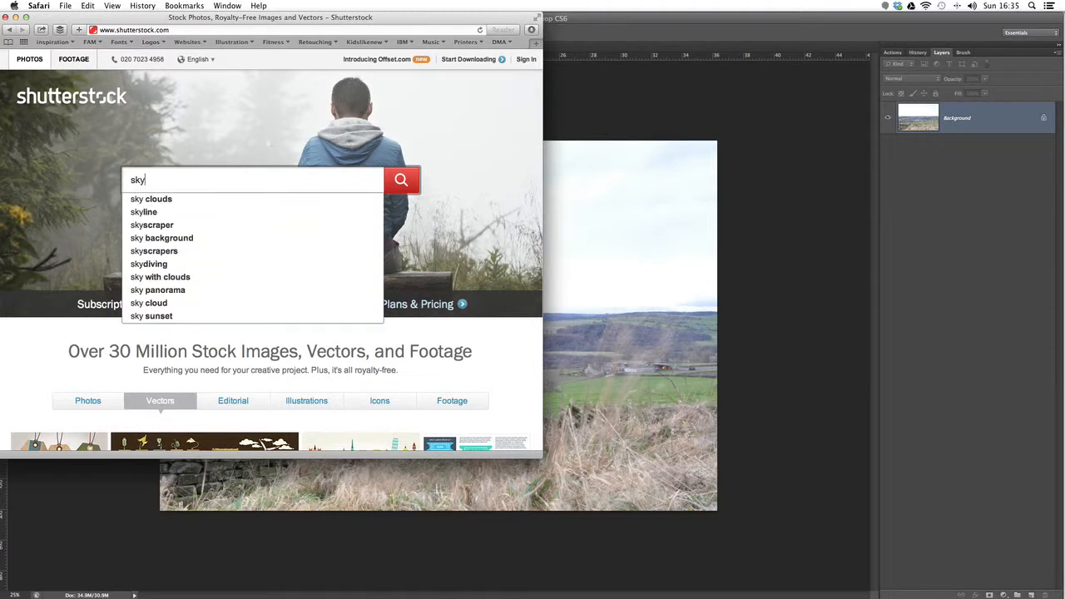
pyautogui.press('Return')
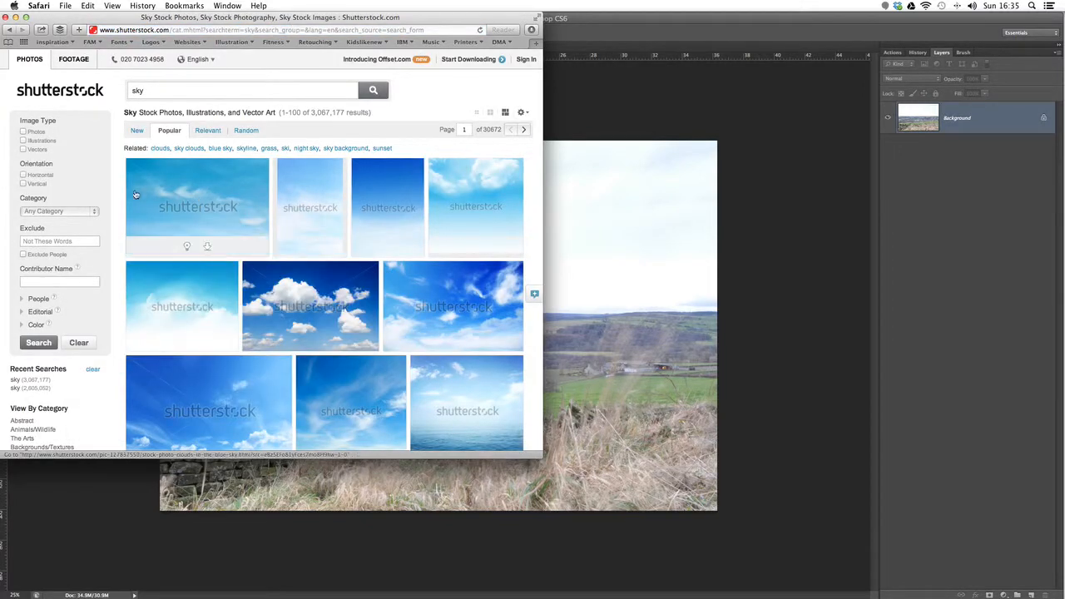
pyautogui.click(24, 131)
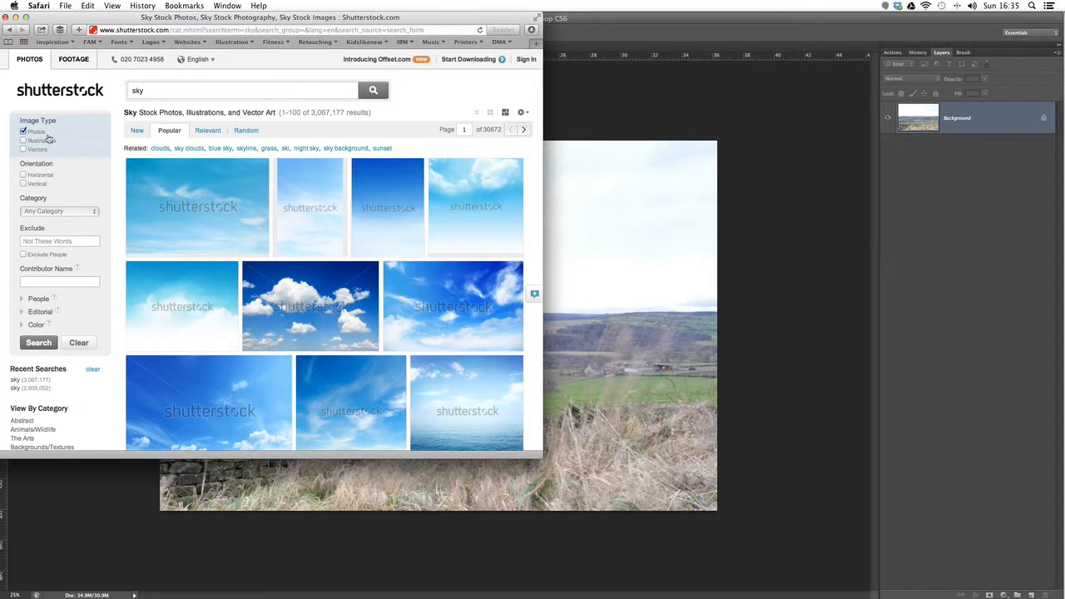
pyautogui.click(38, 342)
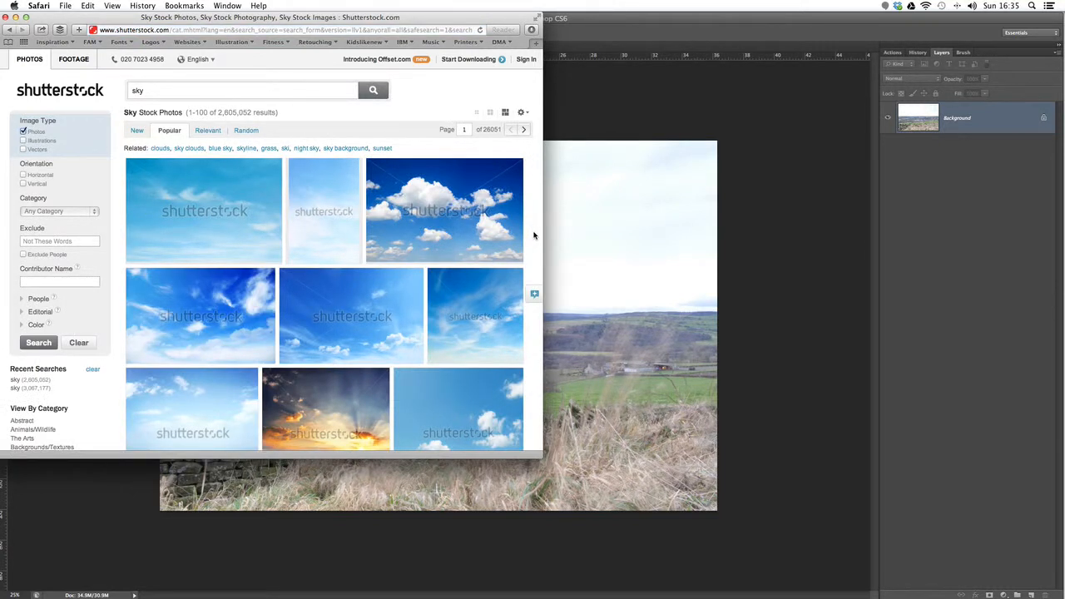
# Step: Browse the sky photo results, preview several candidates and open the "blue sky background with tiny clouds" image
pyautogui.scroll(-15, 534, 236)
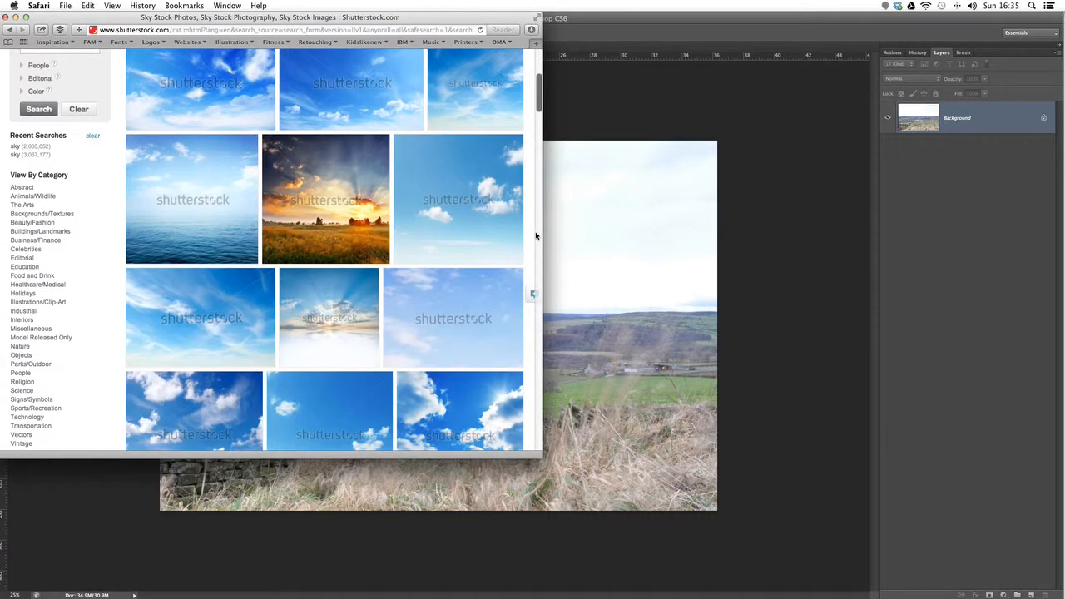
pyautogui.scroll(-15, 536, 235)
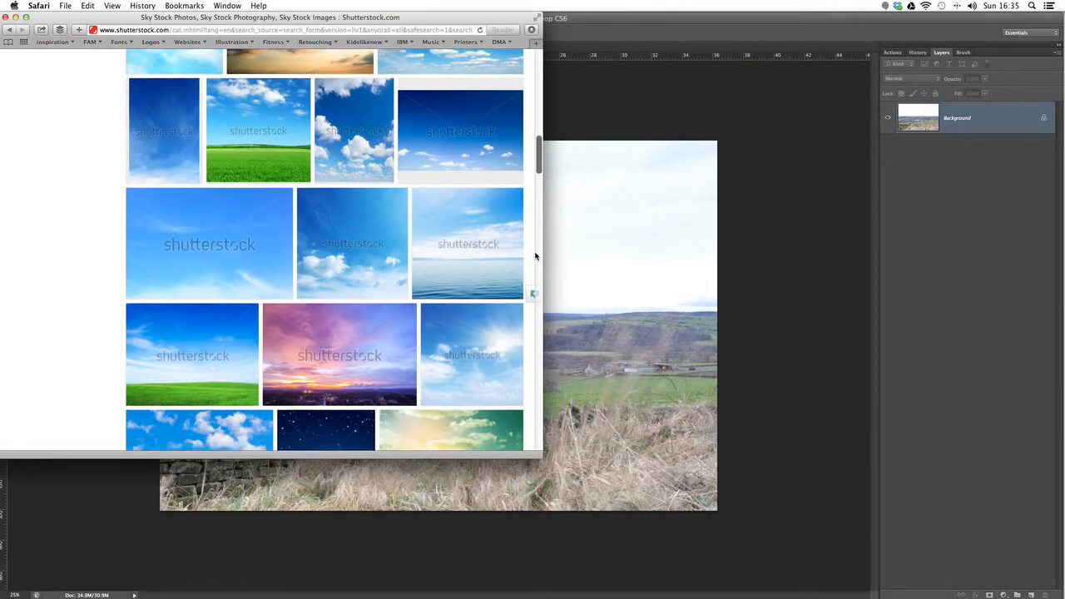
pyautogui.scroll(-3, 536, 256)
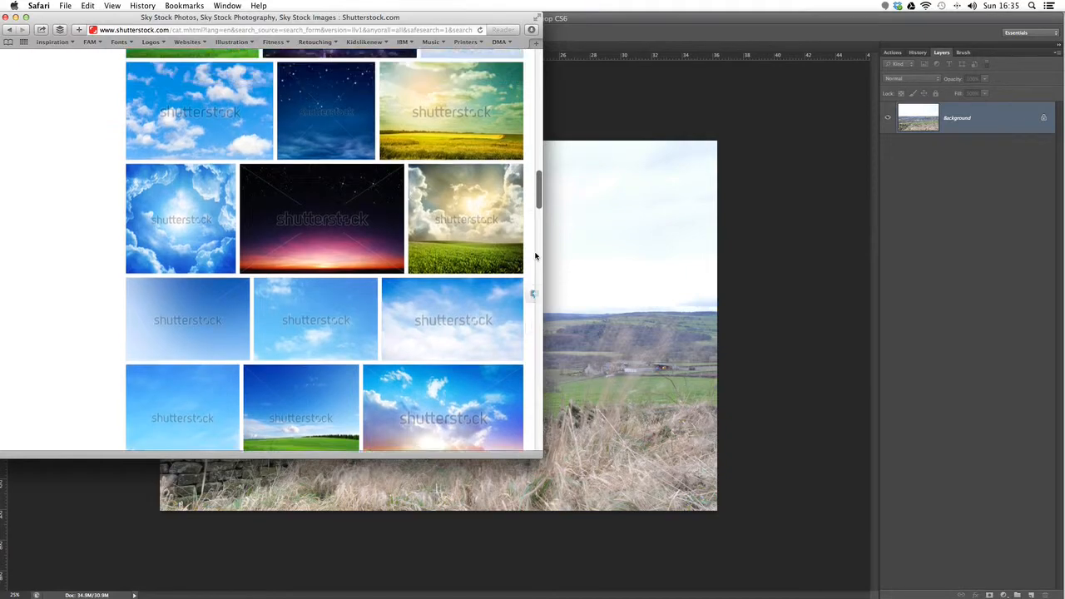
pyautogui.scroll(10, 535, 256)
pyautogui.scroll(15, 535, 256)
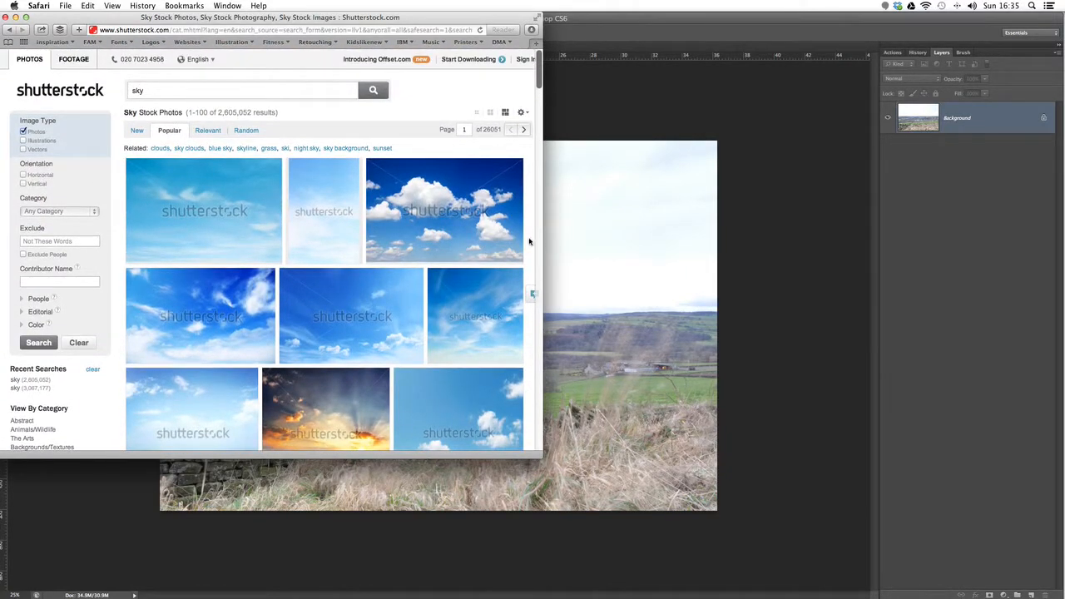
pyautogui.moveTo(224, 302)
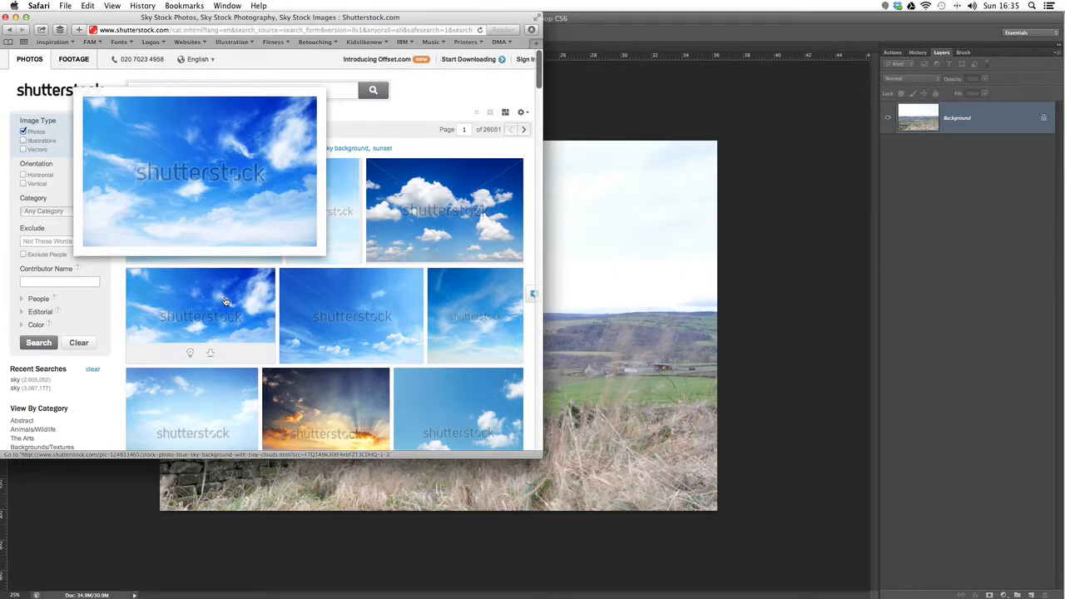
pyautogui.moveTo(461, 226)
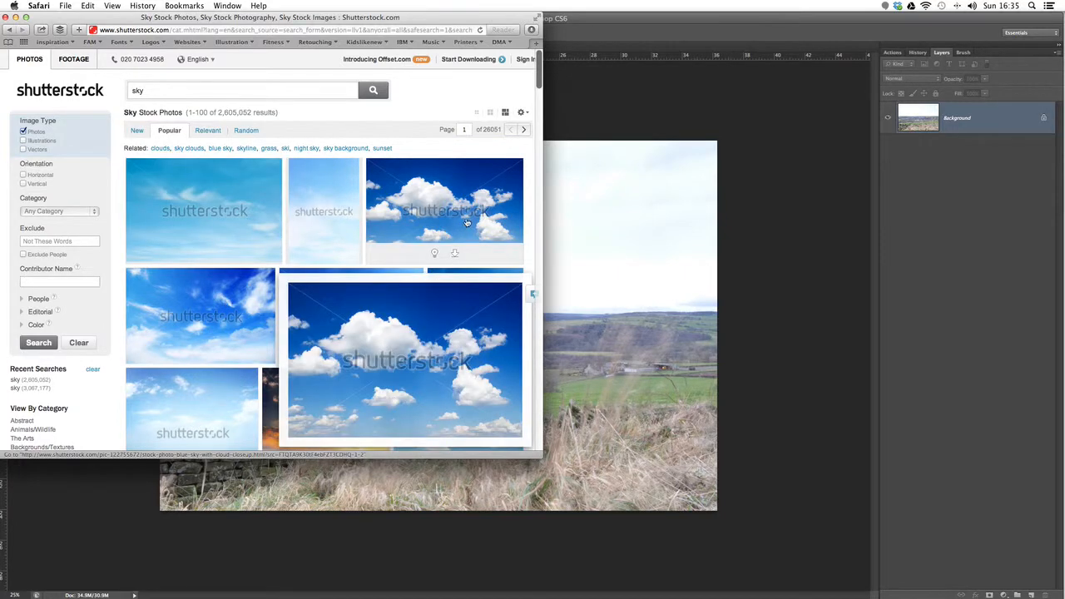
pyautogui.scroll(-5, 499, 316)
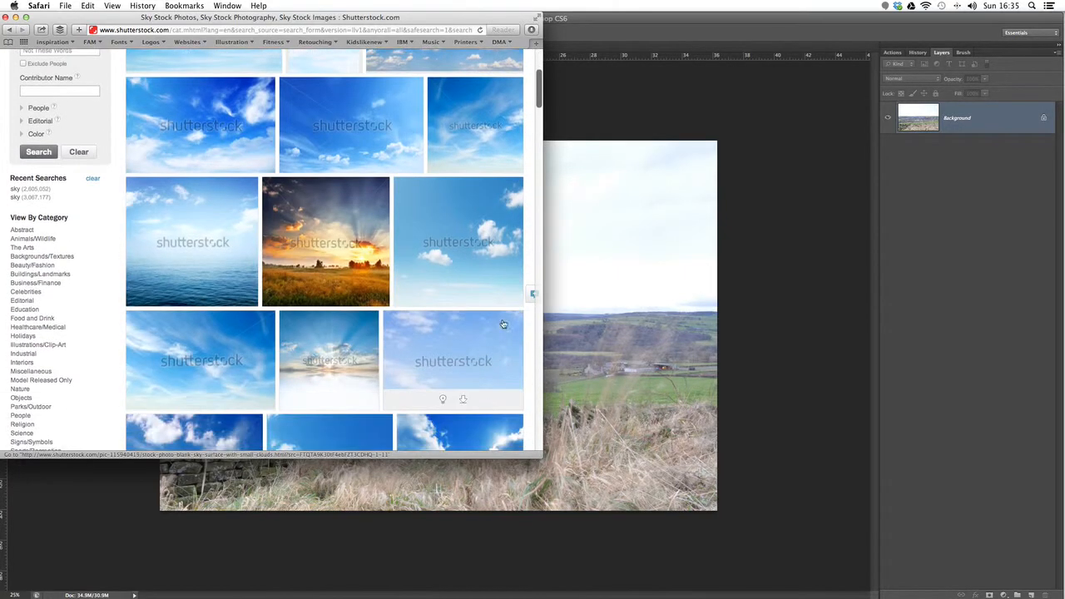
pyautogui.scroll(3, 202, 280)
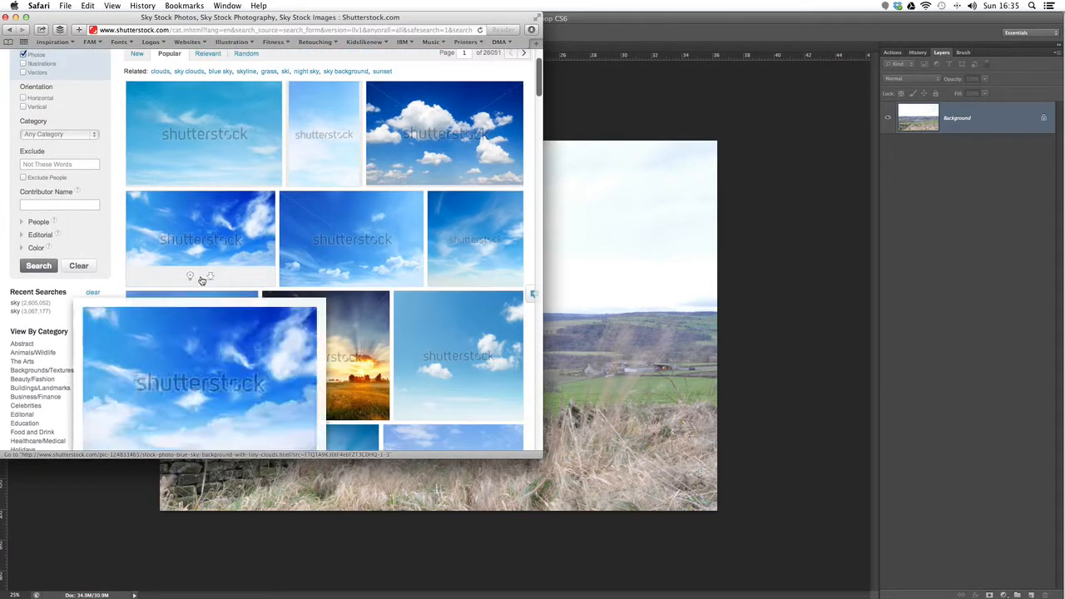
pyautogui.scroll(-3, 244, 213)
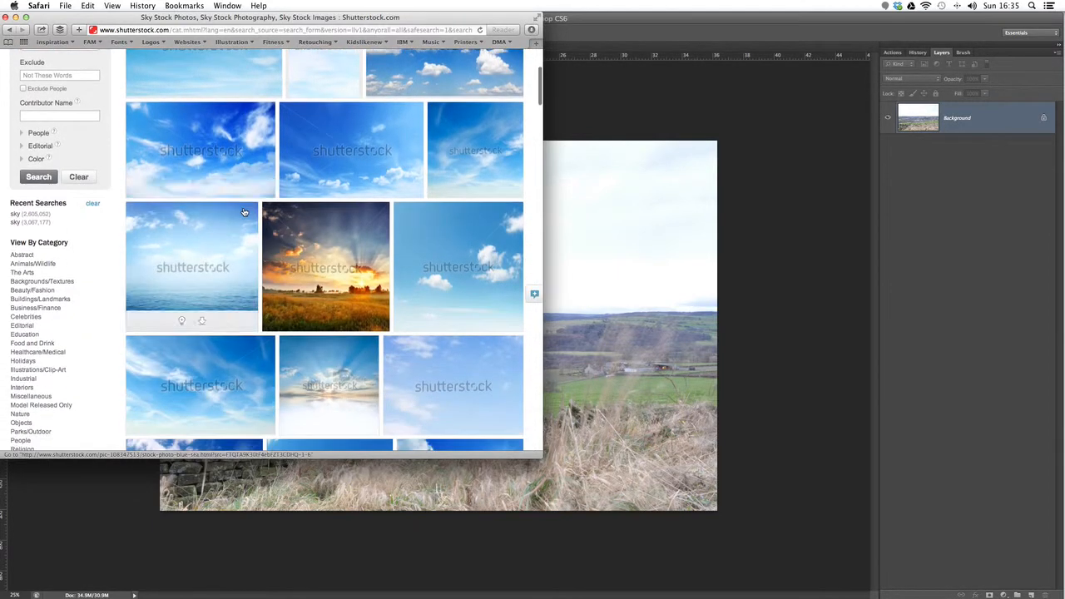
pyautogui.moveTo(246, 153)
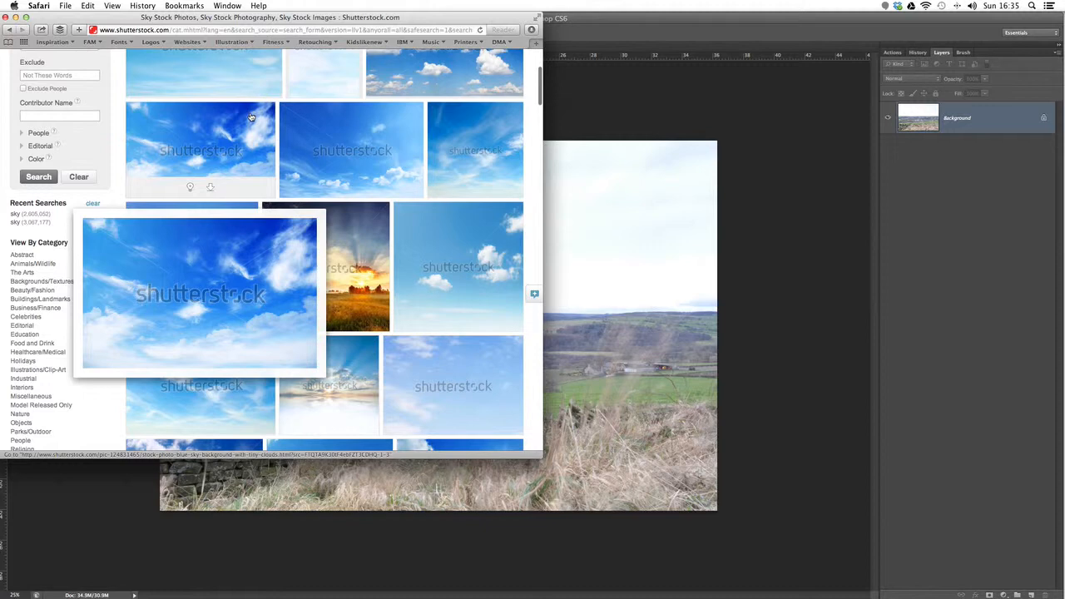
pyautogui.click(252, 117)
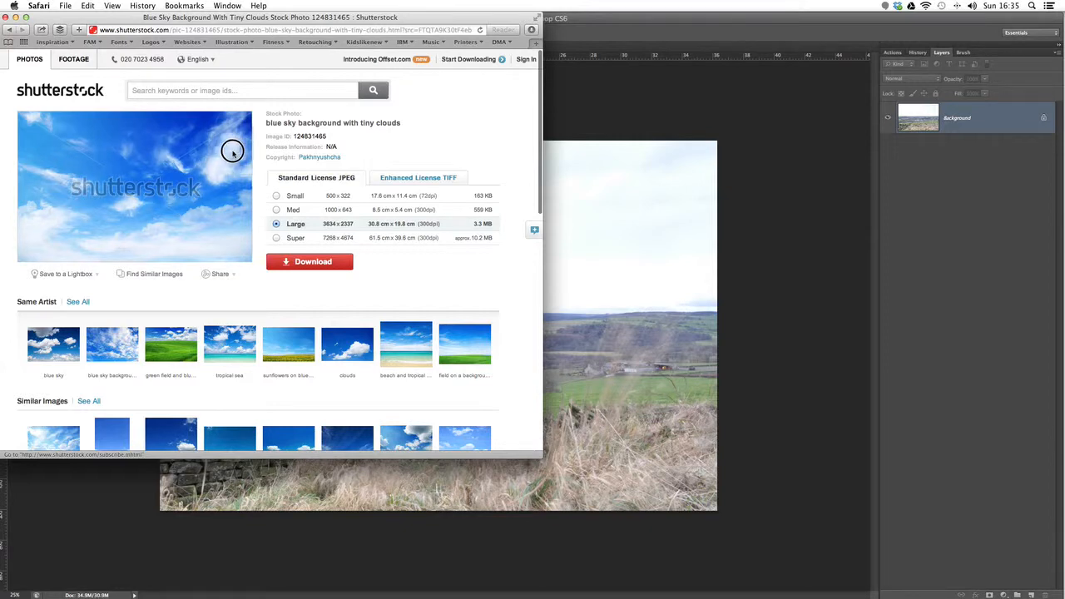
# Step: Bring the watermarked sky preview into the landscape photo in Photoshop and scale it from the upper-left corner to the photo's full width
pyautogui.moveTo(232, 151); pyautogui.dragTo(605, 218)
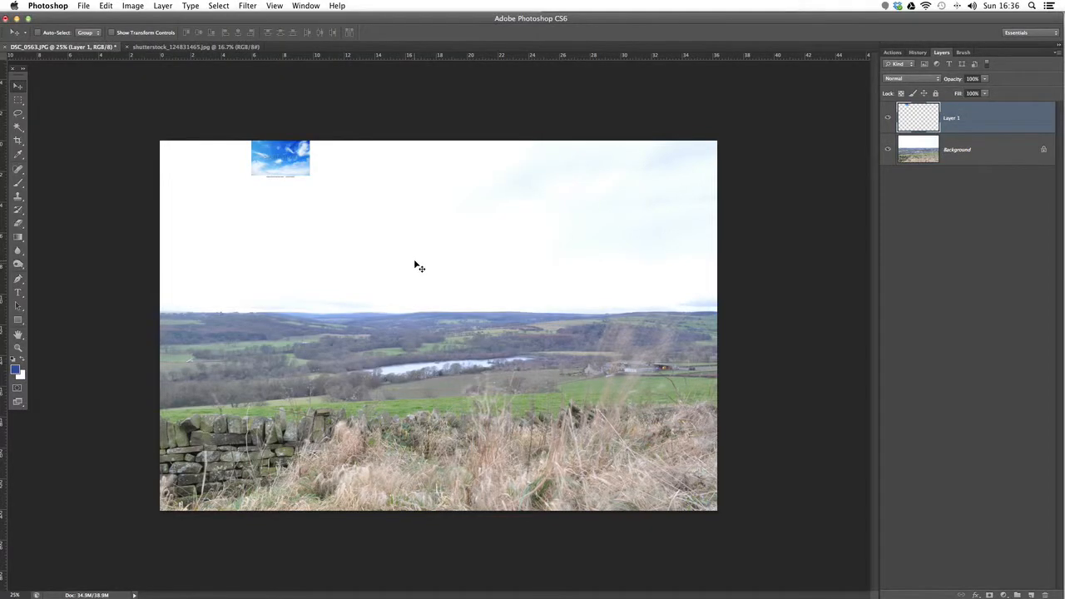
pyautogui.moveTo(280, 152); pyautogui.dragTo(191, 153)
pyautogui.click(105, 6)
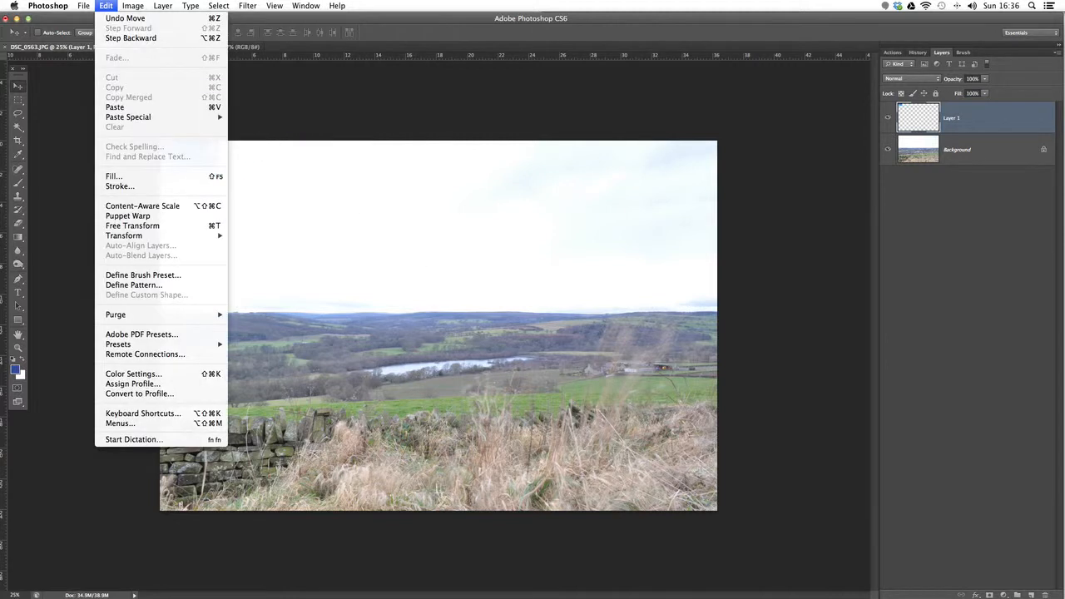
pyautogui.moveTo(167, 236)
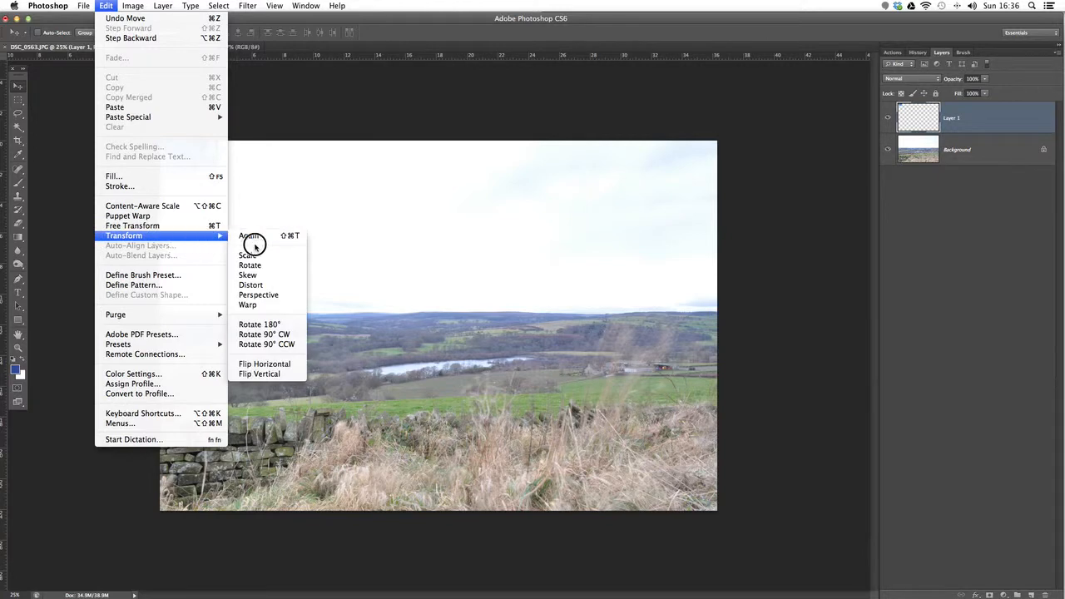
pyautogui.click(261, 255)
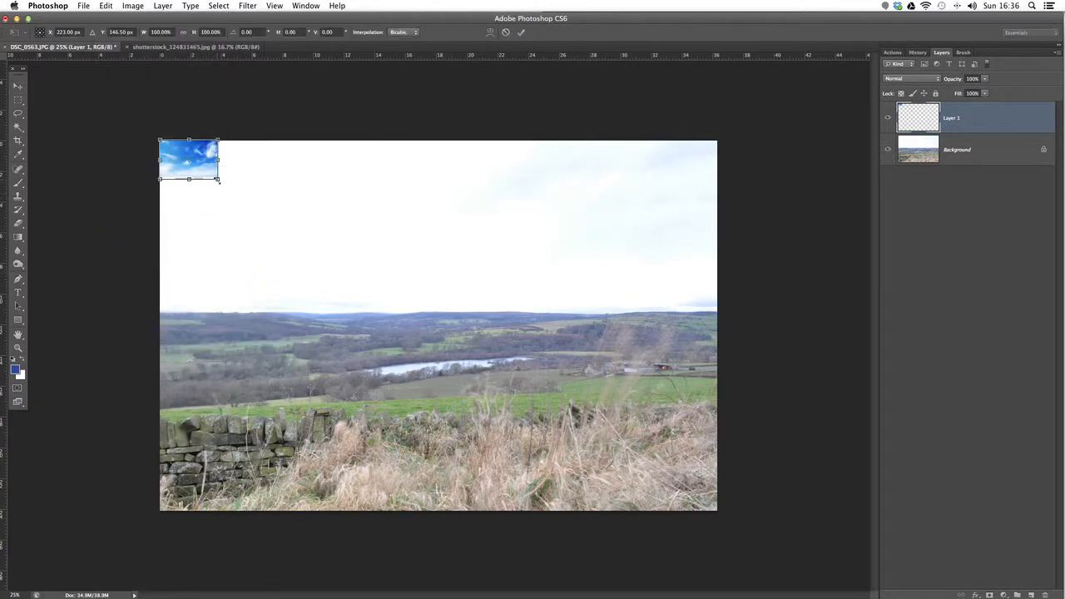
pyautogui.moveTo(221, 180); pyautogui.dragTo(721, 485)
pyautogui.press('Return')
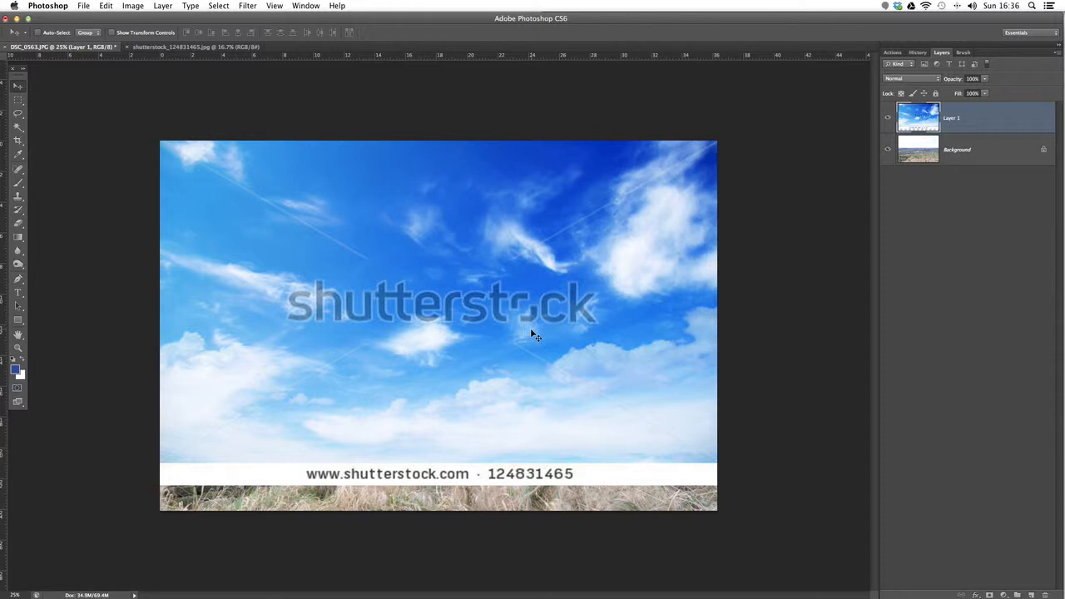
# Step: Move the sky layer up over the horizon, align it at 29% opacity, and set its opacity to 46%
pyautogui.moveTo(532, 335)
pyautogui.mouseDown()
pyautogui.moveTo(528, 292)
pyautogui.moveTo(533, 325)
pyautogui.moveTo(527, 317)
pyautogui.mouseUp()
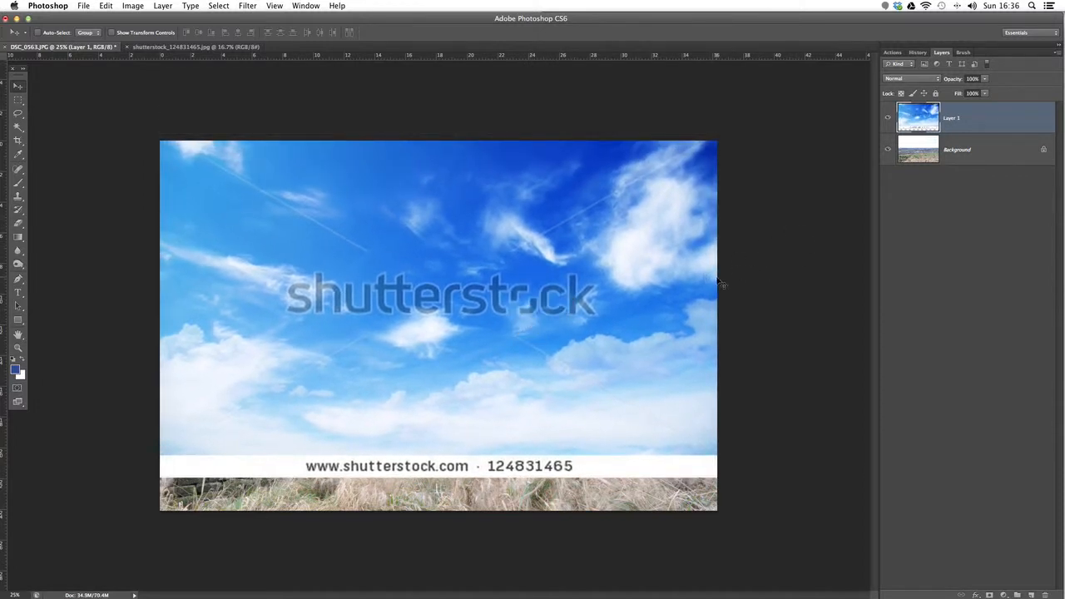
pyautogui.moveTo(548, 414); pyautogui.dragTo(551, 321)
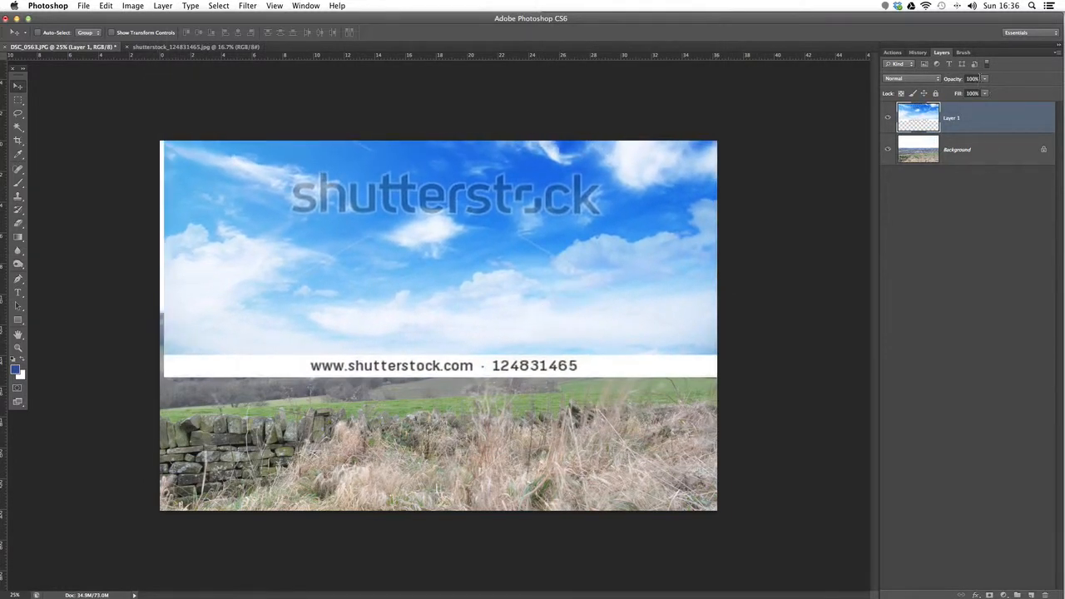
pyautogui.moveTo(985, 78); pyautogui.dragTo(950, 94)
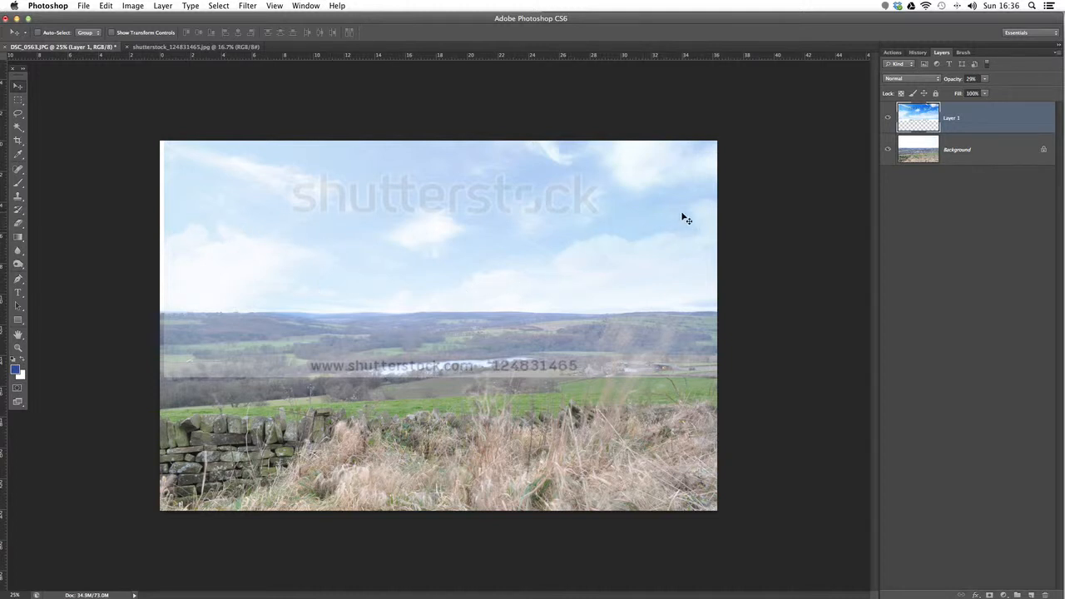
pyautogui.moveTo(480, 281); pyautogui.dragTo(477, 302)
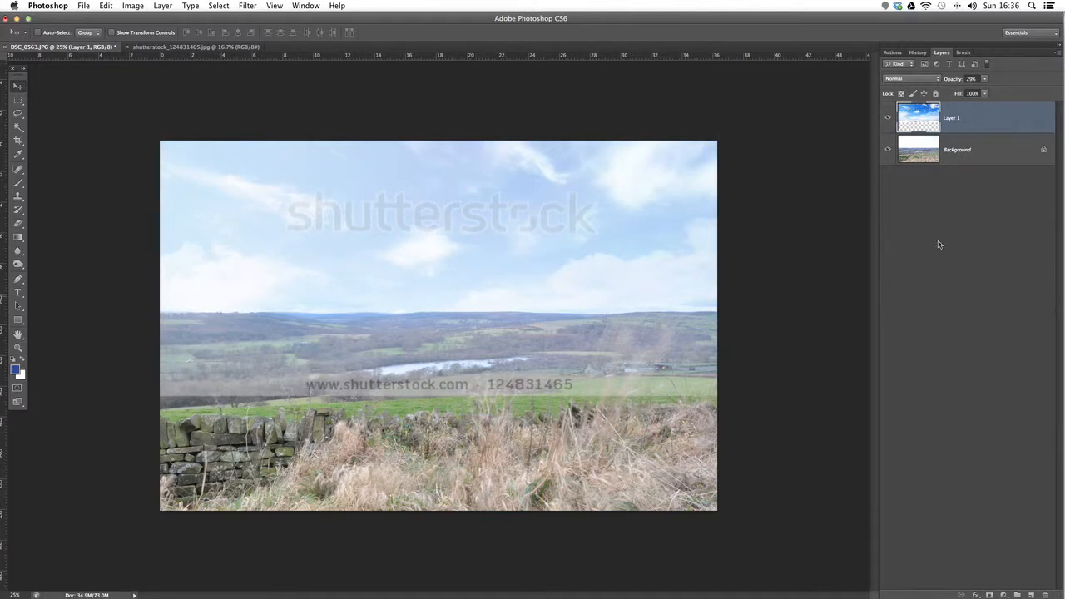
pyautogui.moveTo(985, 78); pyautogui.dragTo(996, 94)
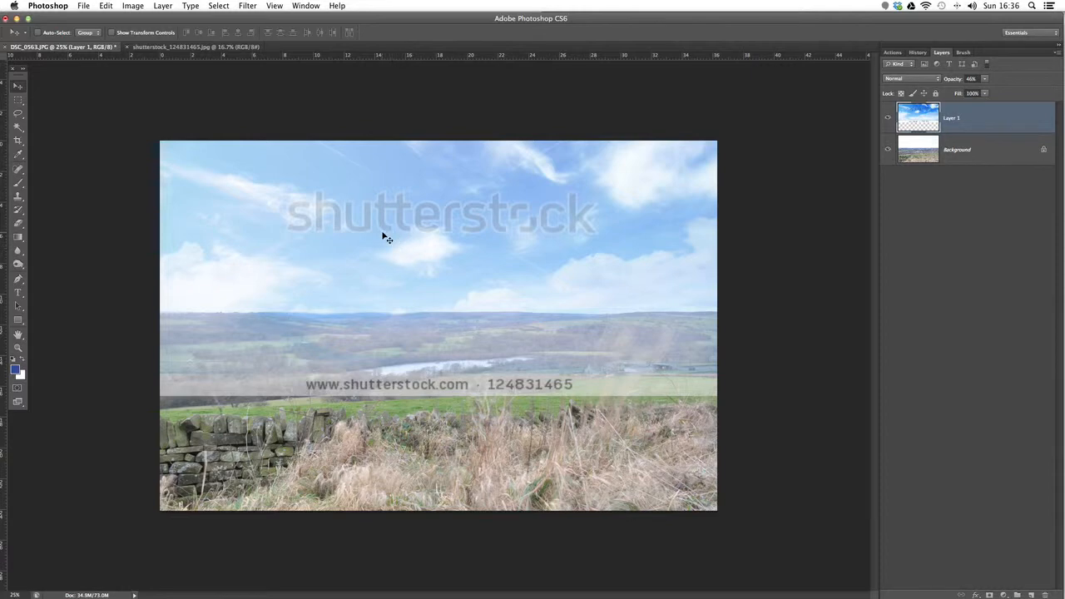
# Step: Delete the sky preview layer from the landscape document
pyautogui.moveTo(933, 124); pyautogui.dragTo(1044, 594)
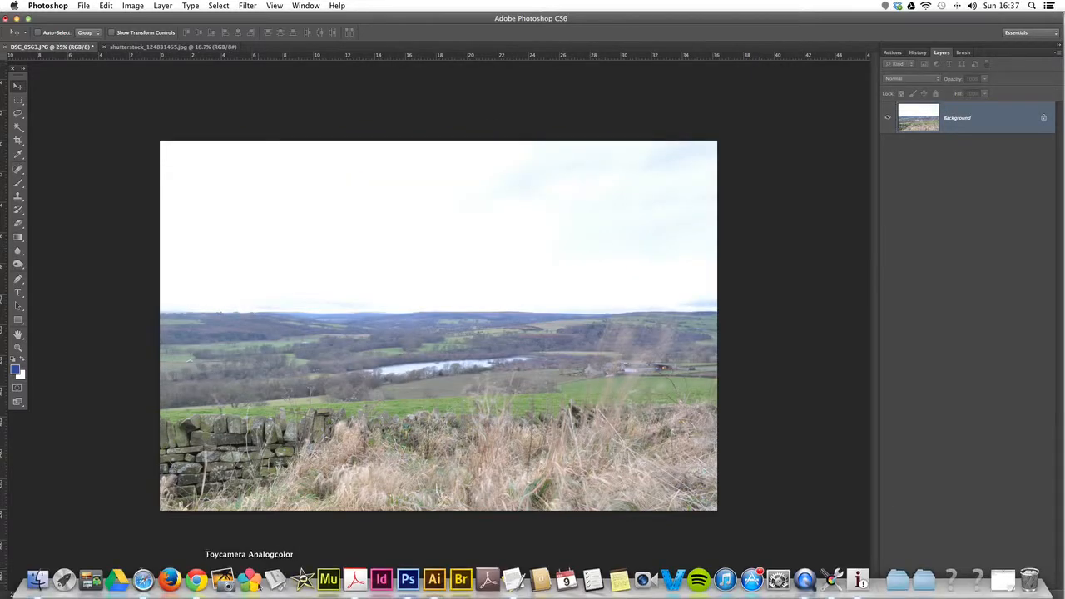
# Step: Return to the sky photo's Shutterstock page in Safari, choose the Super JPEG size and request its download
pyautogui.click(141, 582)
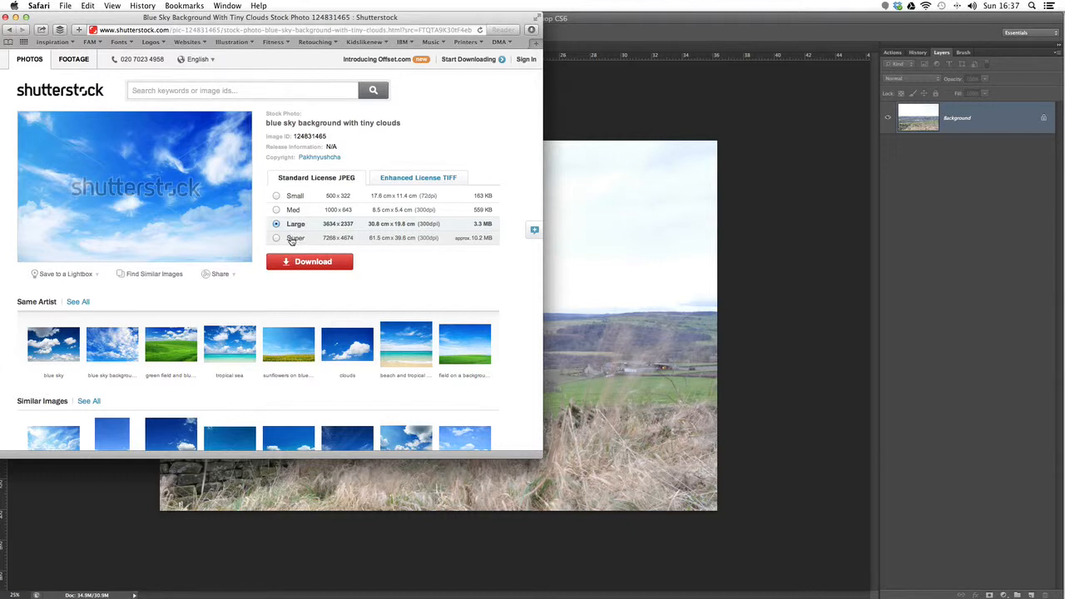
pyautogui.click(292, 241)
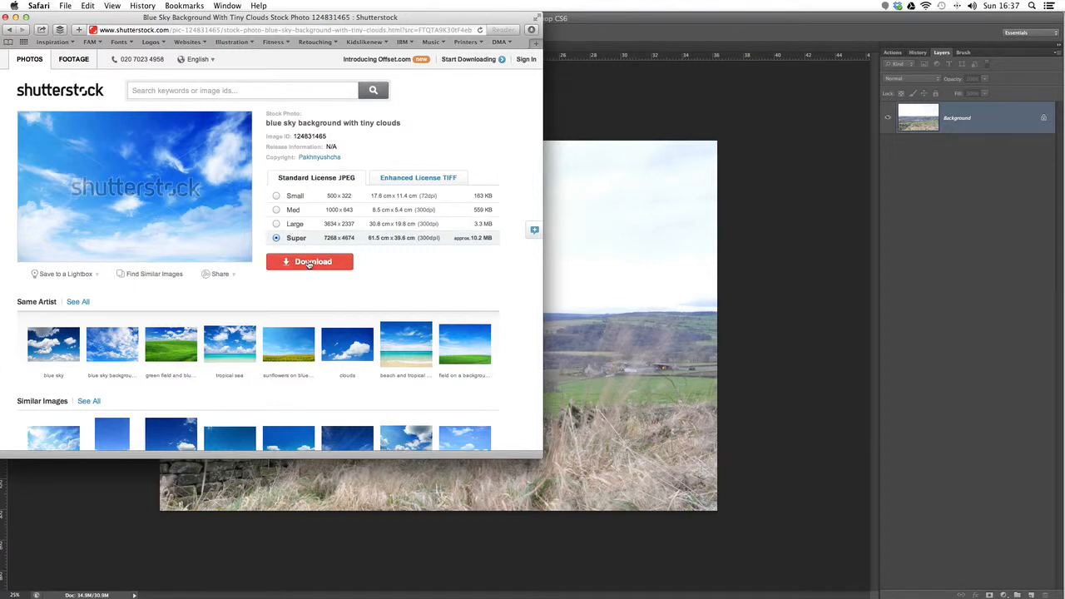
pyautogui.click(308, 263)
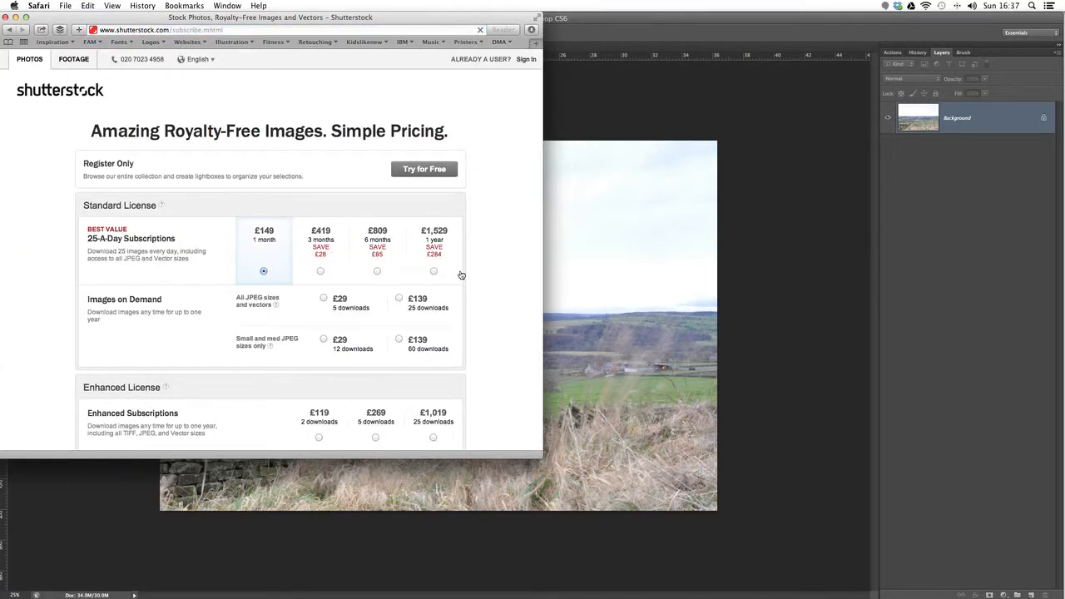
# Step: Try the £29 five-download Images on Demand plan and reselect the £149 one-month 25-A-Day subscription
pyautogui.scroll(-3, 500, 253)
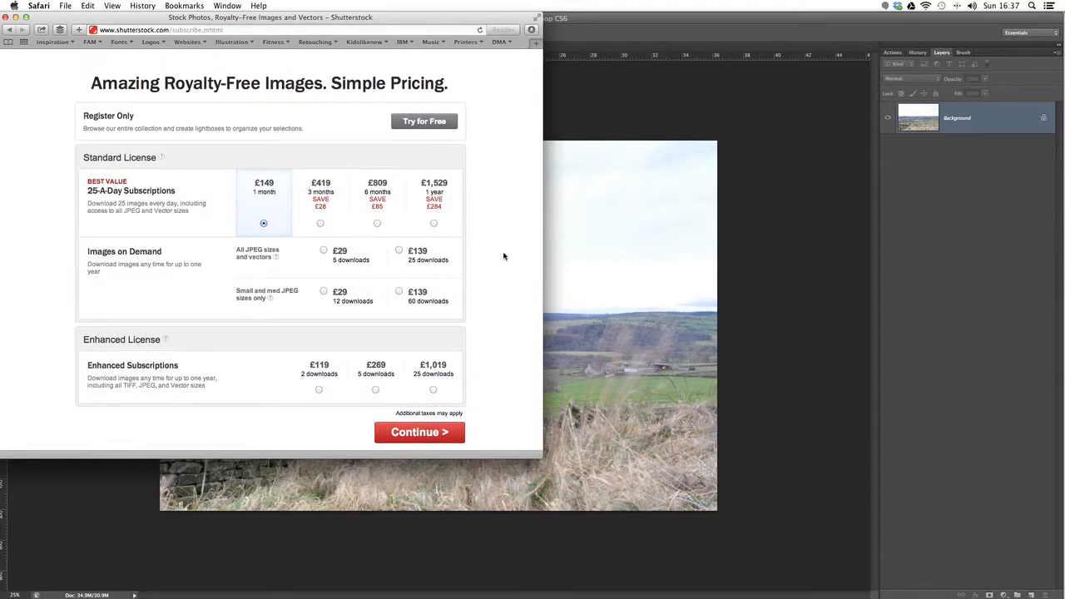
pyautogui.click(324, 251)
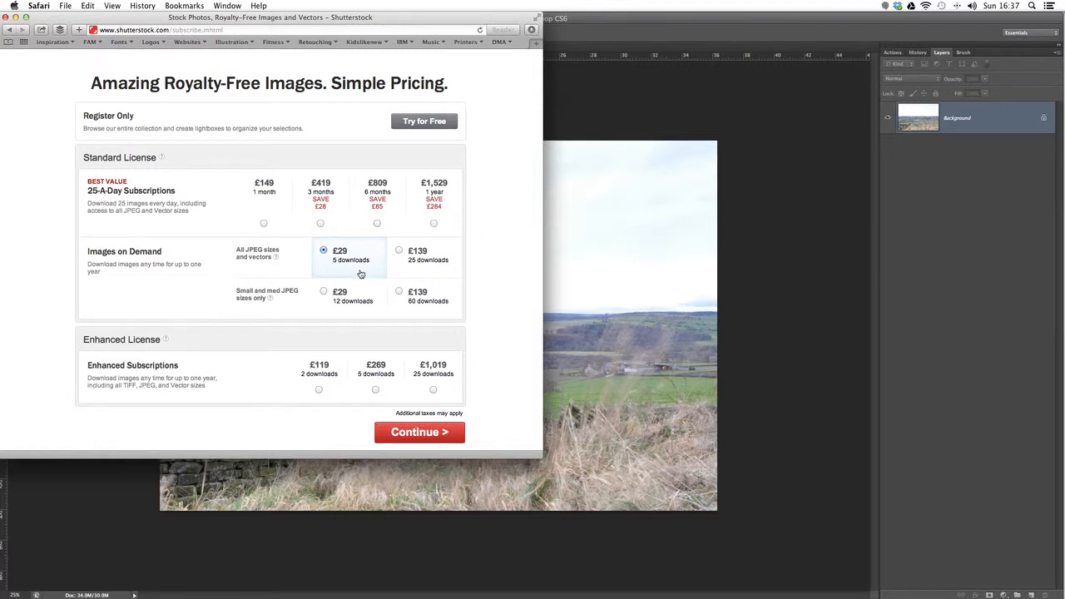
pyautogui.click(266, 224)
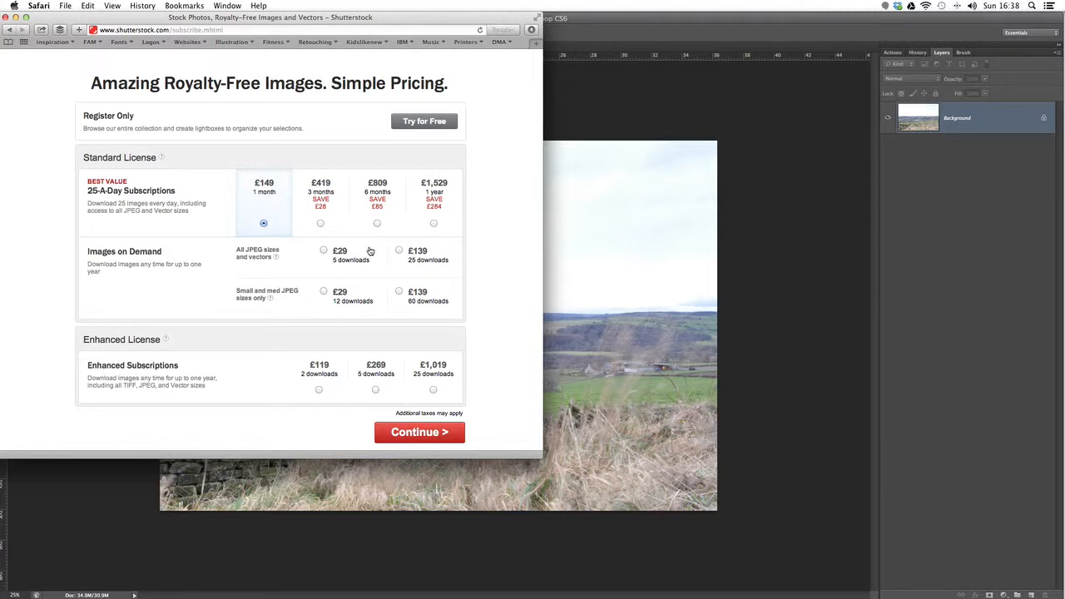
# Step: Select the £29 five-download Images on Demand plan and minimise the Shutterstock page to return to Photoshop
pyautogui.click(325, 254)
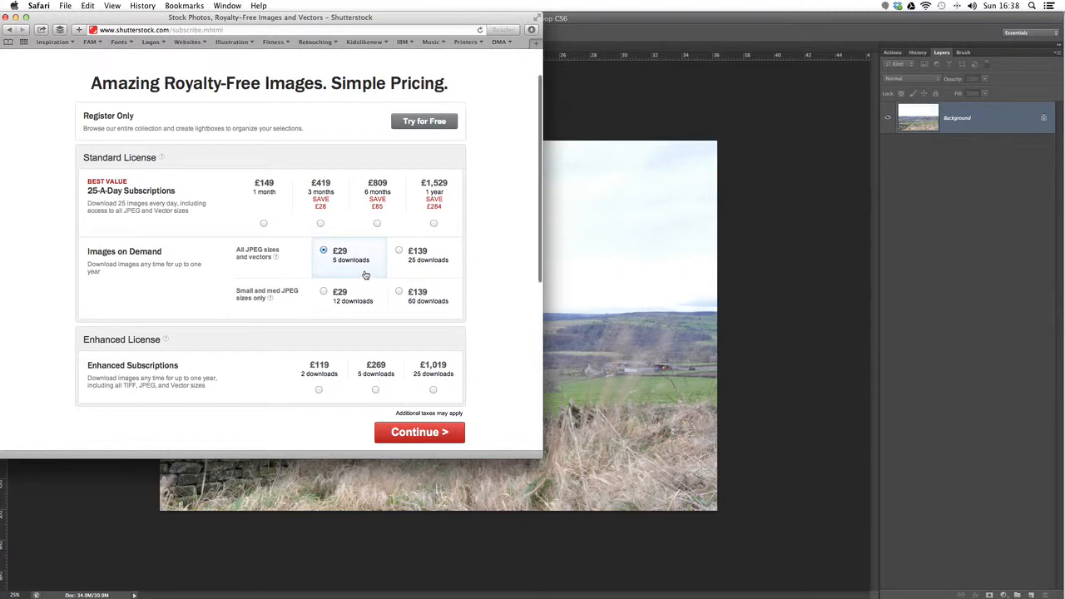
pyautogui.click(15, 17)
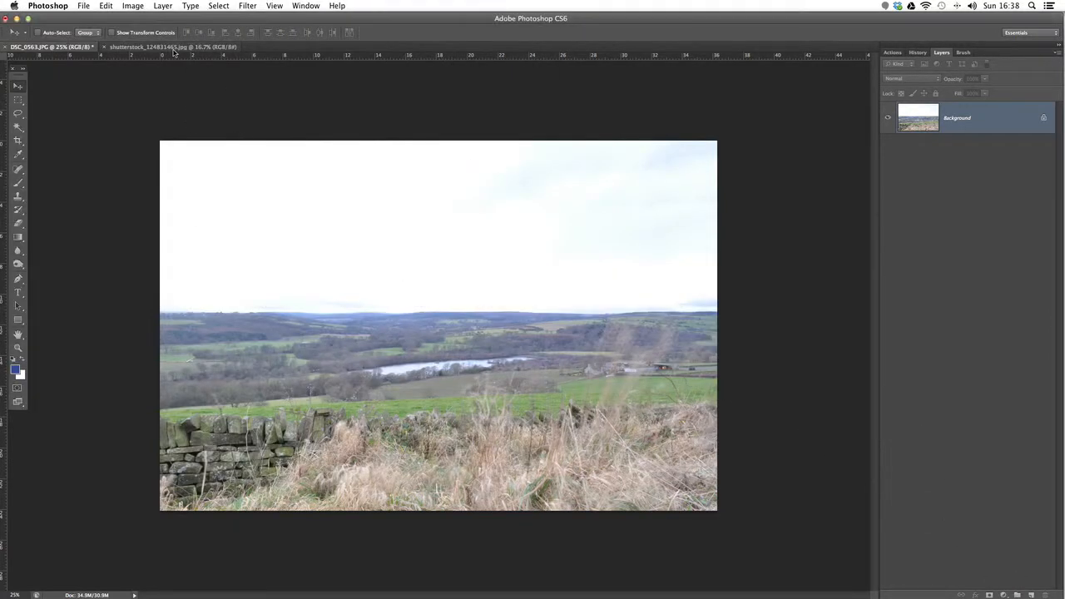
# Step: Float the full-size shutterstock_124831465.jpg sky document and copy its image into the DSC_0563.JPG landscape as a new layer
pyautogui.click(173, 50)
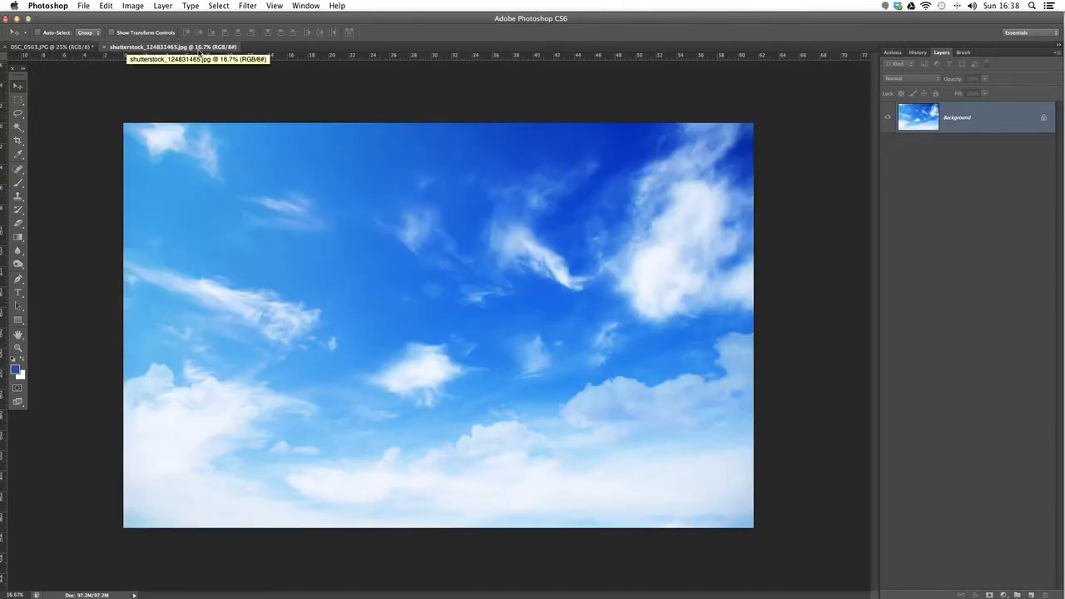
pyautogui.moveTo(198, 52); pyautogui.dragTo(557, 99)
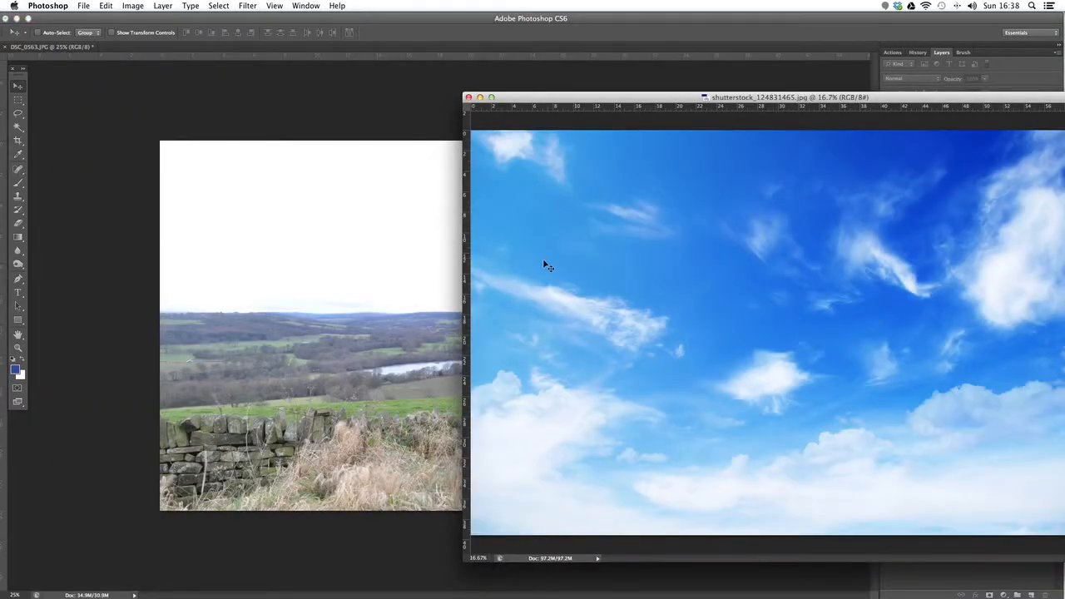
pyautogui.moveTo(729, 301); pyautogui.dragTo(348, 259)
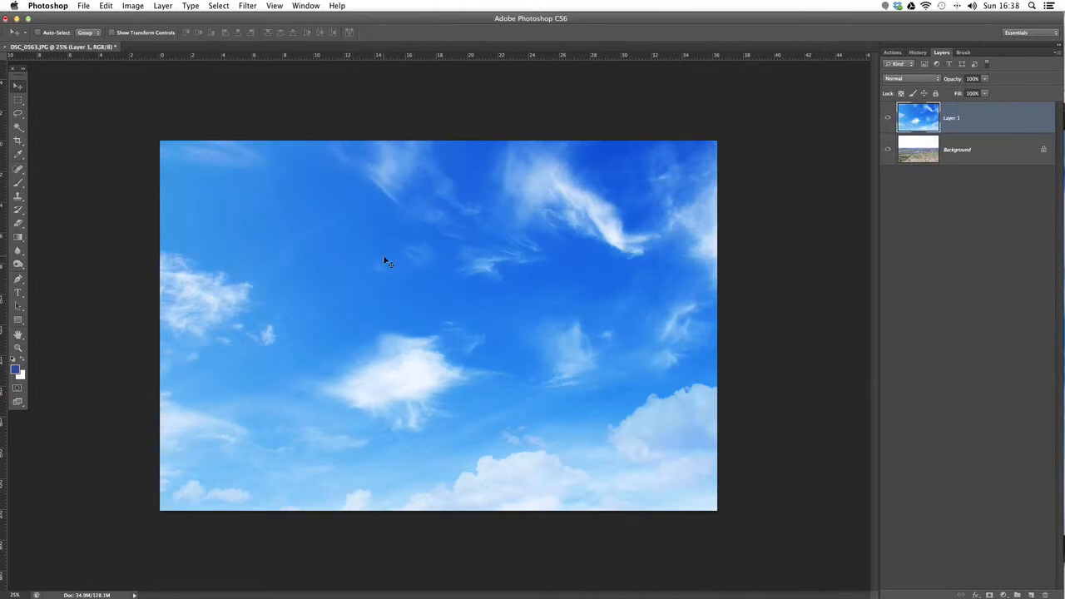
# Step: Scale the sky layer to about 60% width and 62% height, spanning the photo's width with its lower edge just below the horizon
pyautogui.press('super+minus')
pyautogui.click(106, 6)
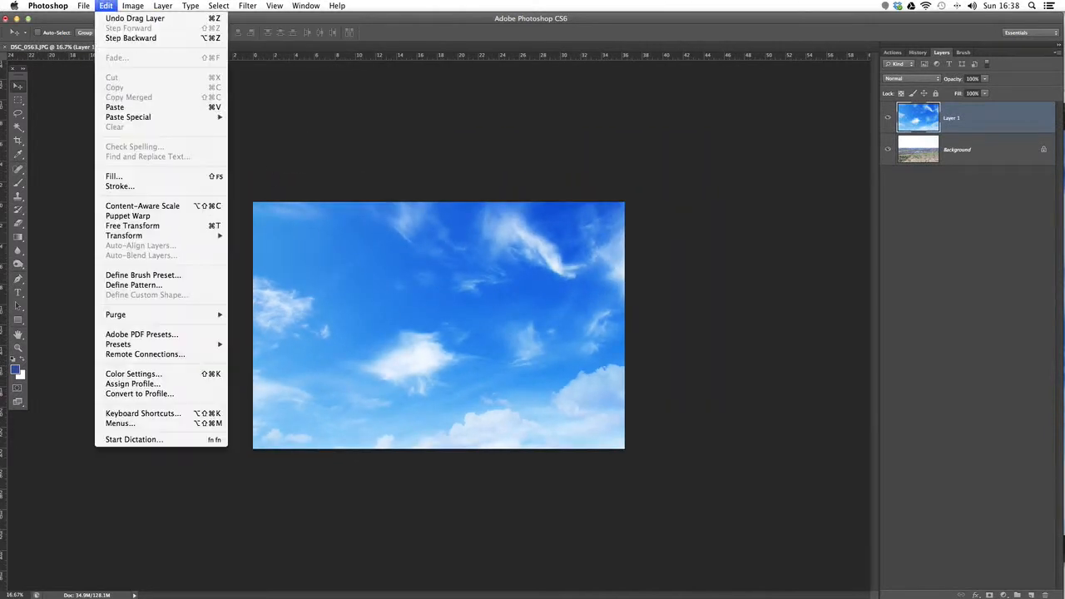
pyautogui.moveTo(171, 237)
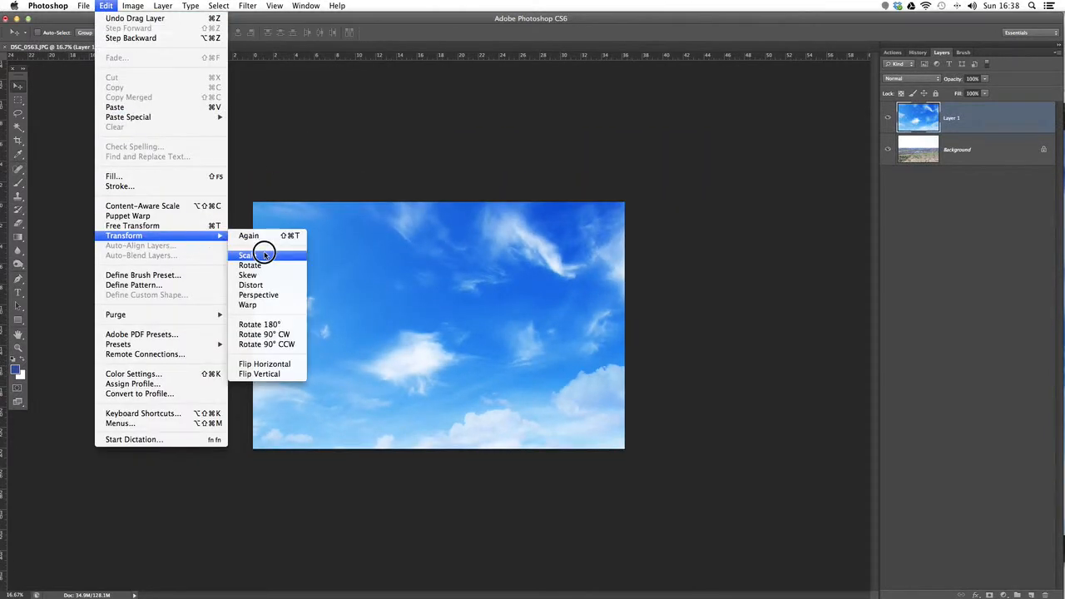
pyautogui.click(258, 254)
pyautogui.moveTo(746, 516); pyautogui.dragTo(615, 424)
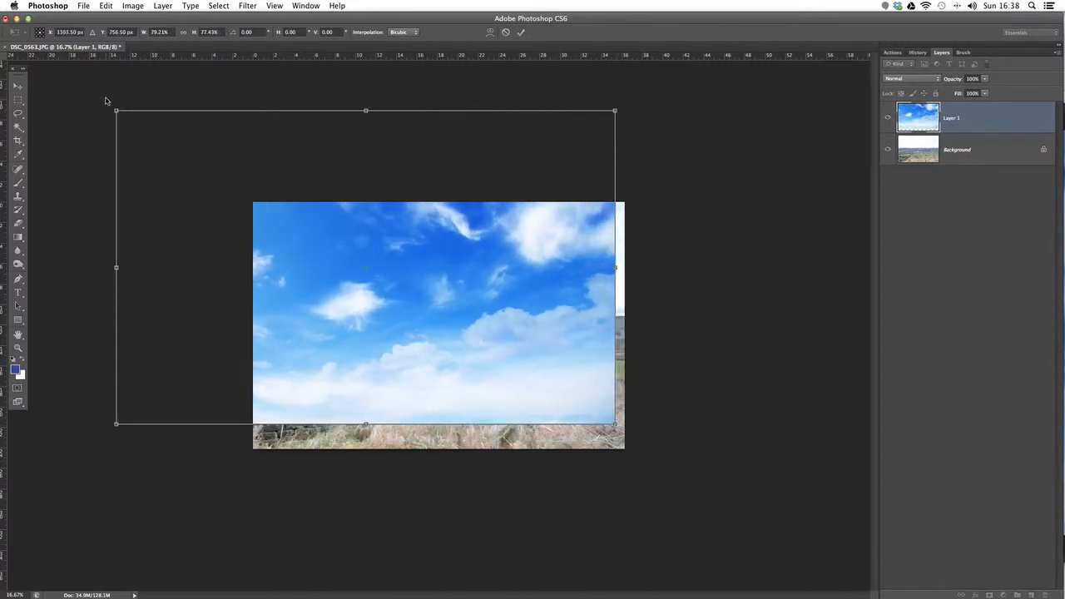
pyautogui.moveTo(117, 111); pyautogui.dragTo(253, 191)
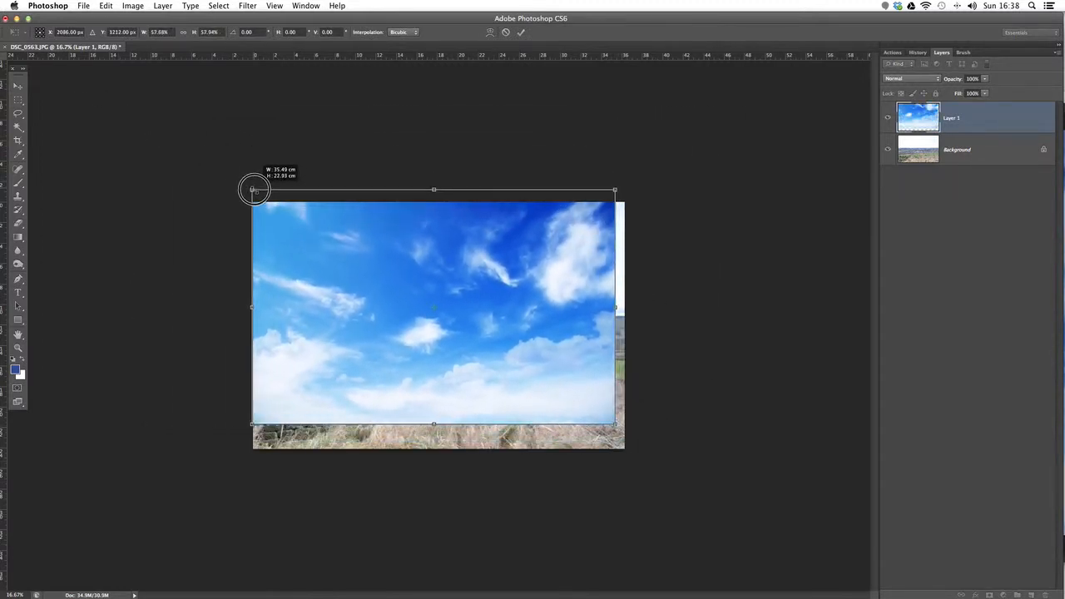
pyautogui.moveTo(452, 352); pyautogui.dragTo(450, 268)
pyautogui.moveTo(613, 334); pyautogui.dragTo(631, 353)
pyautogui.moveTo(581, 313)
pyautogui.mouseDown()
pyautogui.moveTo(627, 213)
pyautogui.moveTo(570, 266)
pyautogui.moveTo(578, 325)
pyautogui.moveTo(574, 267)
pyautogui.moveTo(580, 293)
pyautogui.mouseUp()
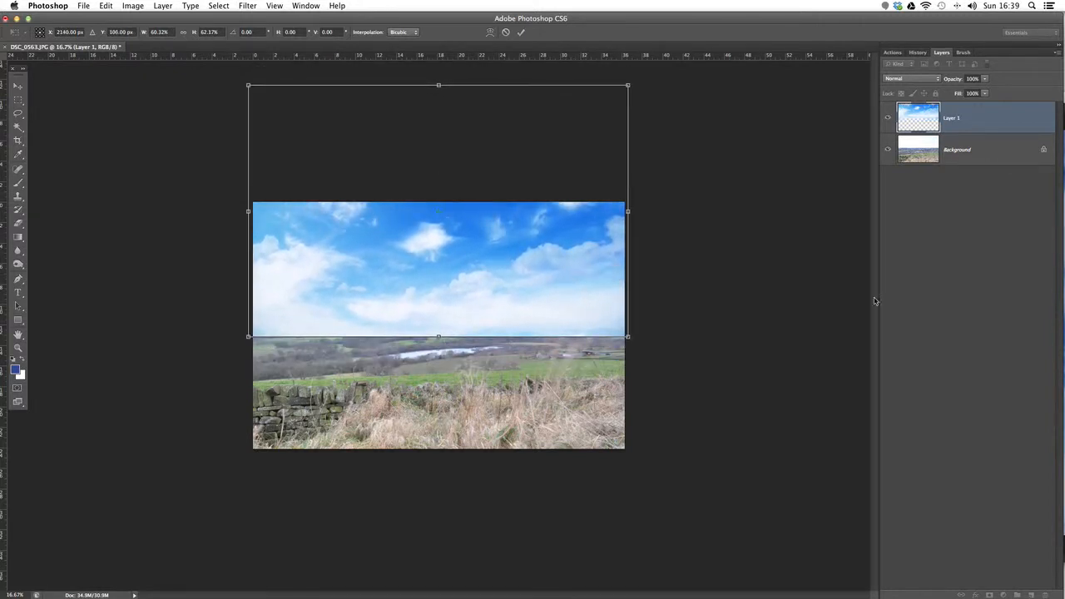
pyautogui.press('Return')
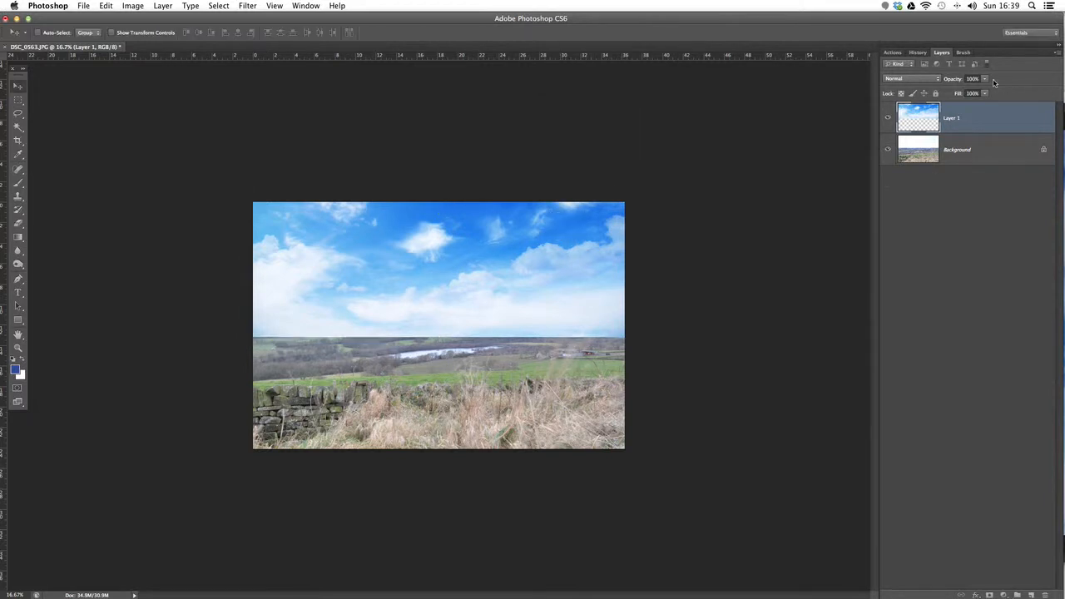
# Step: Temporarily lower the sky layer's opacity to check the horizon underneath, and restore it to 100%
pyautogui.click(988, 80)
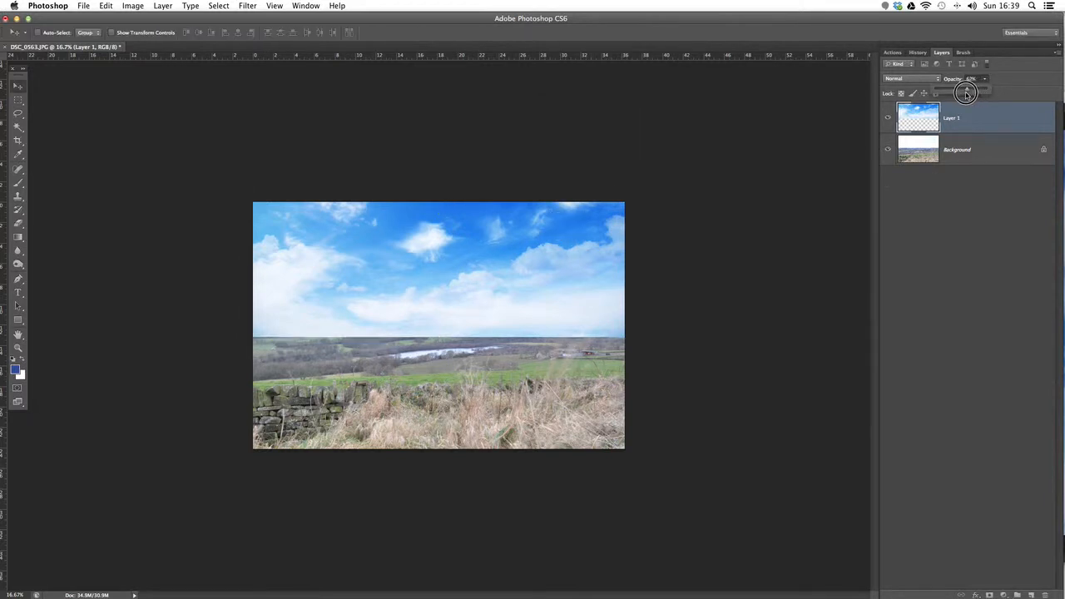
pyautogui.moveTo(985, 89)
pyautogui.mouseDown()
pyautogui.moveTo(961, 94)
pyautogui.moveTo(995, 94)
pyautogui.mouseUp()
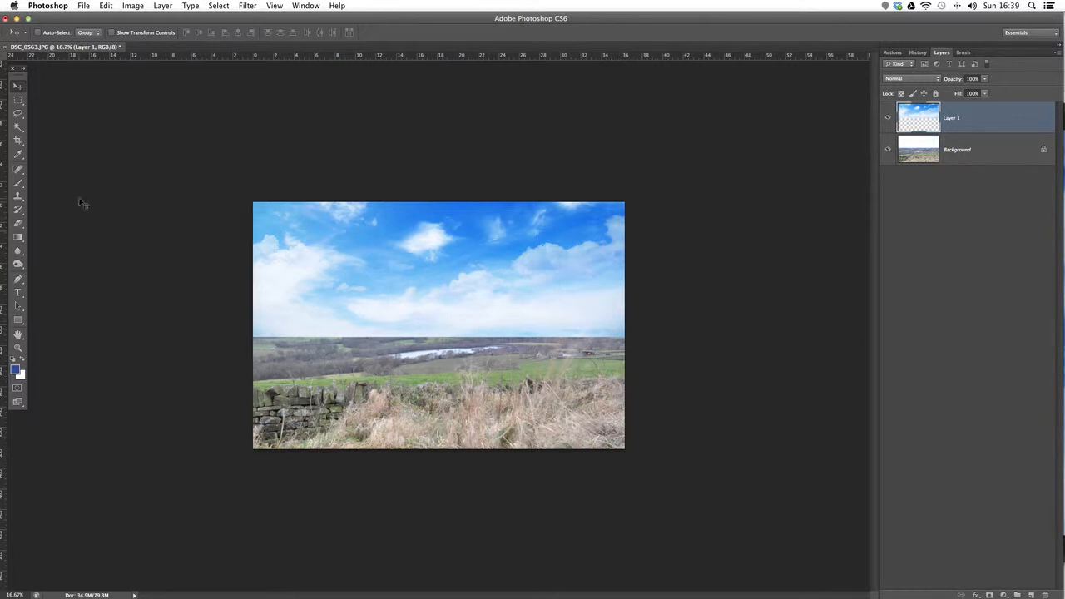
# Step: Erase the sky layer's overlap along the horizon with a soft 1881 px Eraser brush at 0% hardness
pyautogui.click(963, 52)
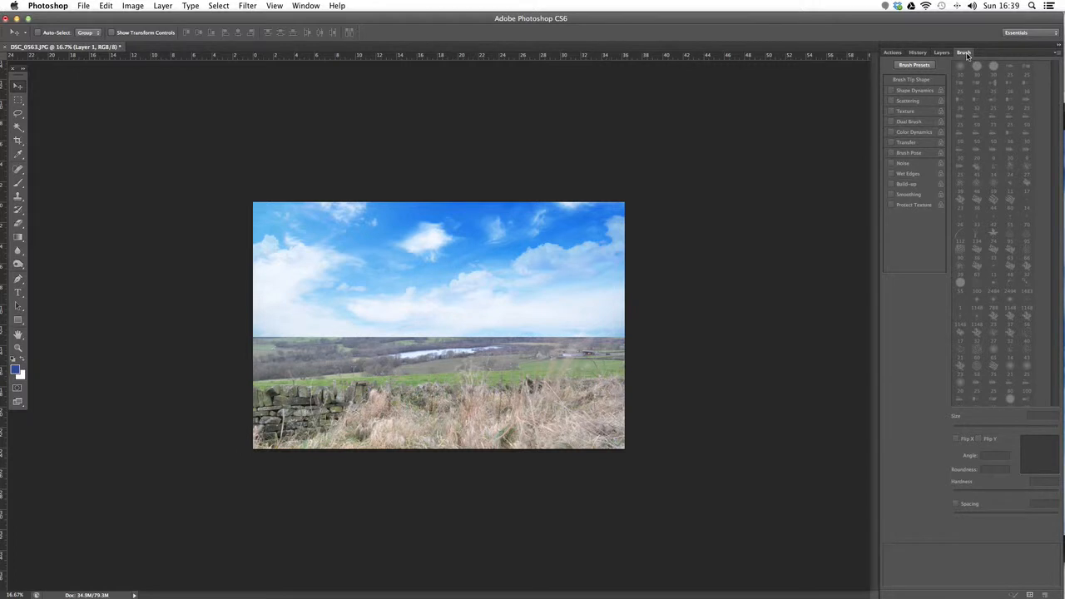
pyautogui.click(305, 6)
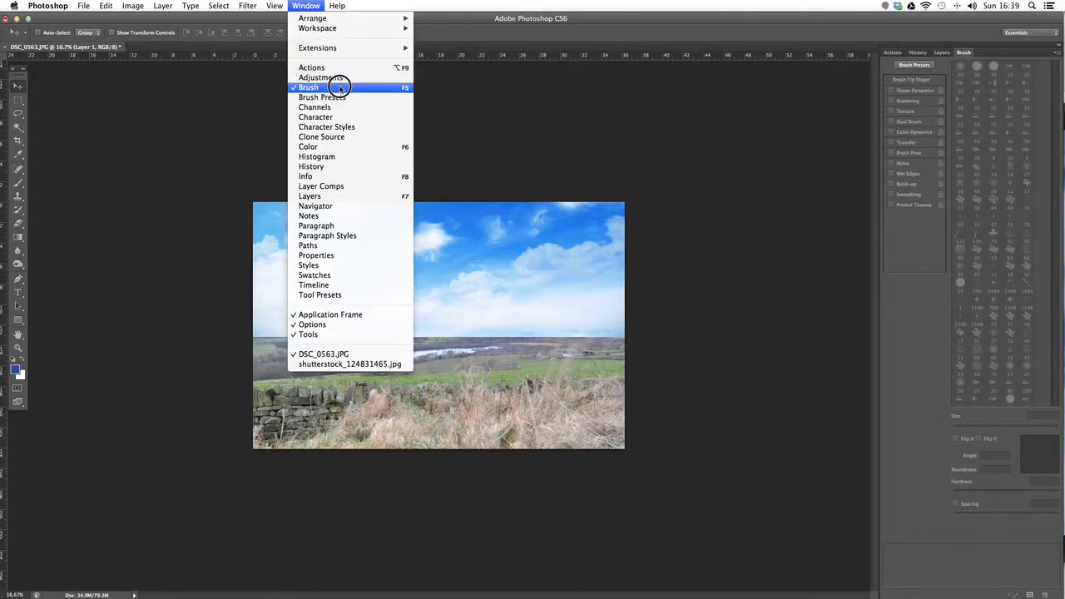
pyautogui.click(575, 30)
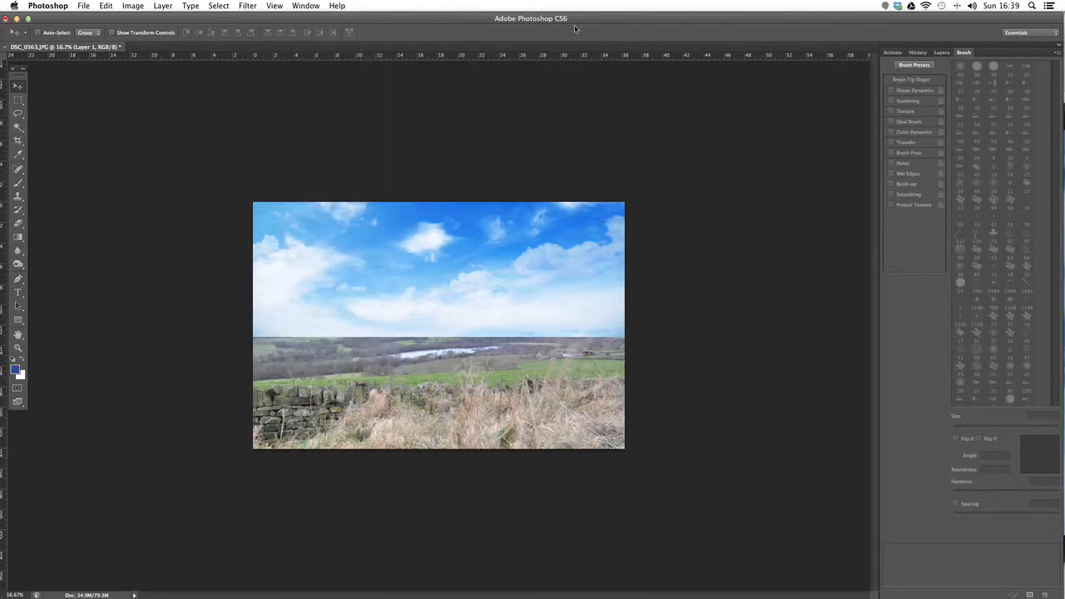
pyautogui.click(19, 226)
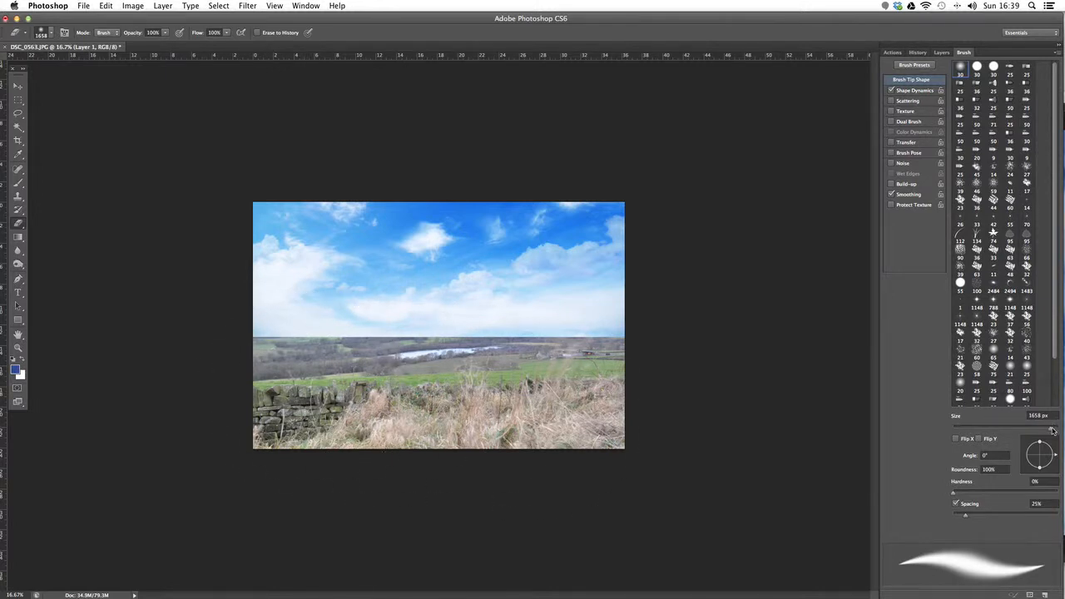
pyautogui.moveTo(1052, 430); pyautogui.dragTo(1058, 428)
pyautogui.moveTo(1060, 429); pyautogui.dragTo(1049, 429)
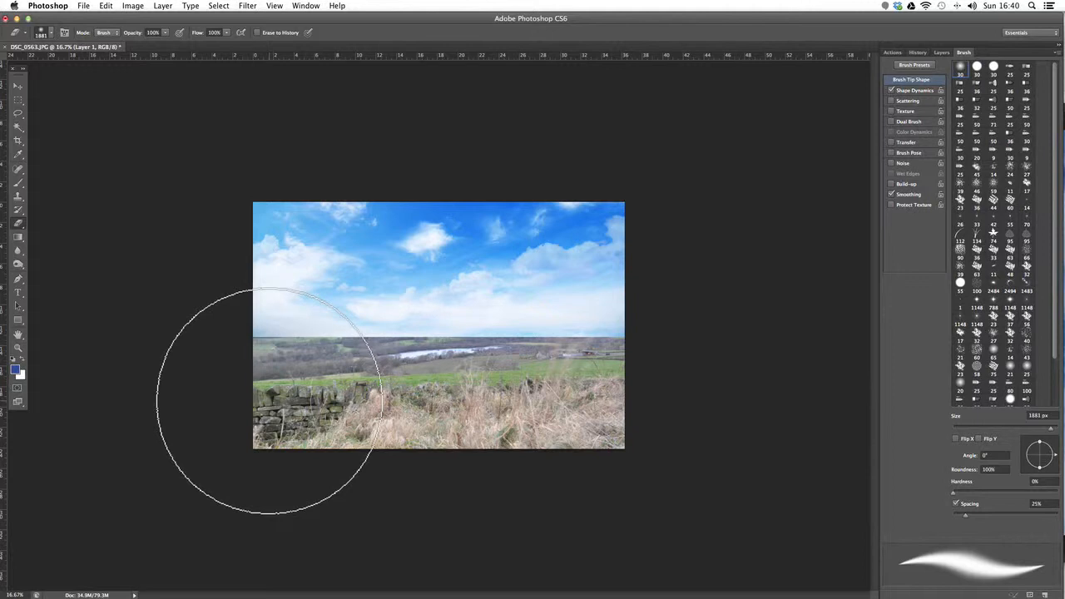
pyautogui.moveTo(291, 397)
pyautogui.mouseDown()
pyautogui.moveTo(677, 402)
pyautogui.moveTo(191, 398)
pyautogui.moveTo(714, 405)
pyautogui.moveTo(183, 405)
pyautogui.moveTo(696, 405)
pyautogui.moveTo(233, 411)
pyautogui.moveTo(212, 388)
pyautogui.mouseUp()
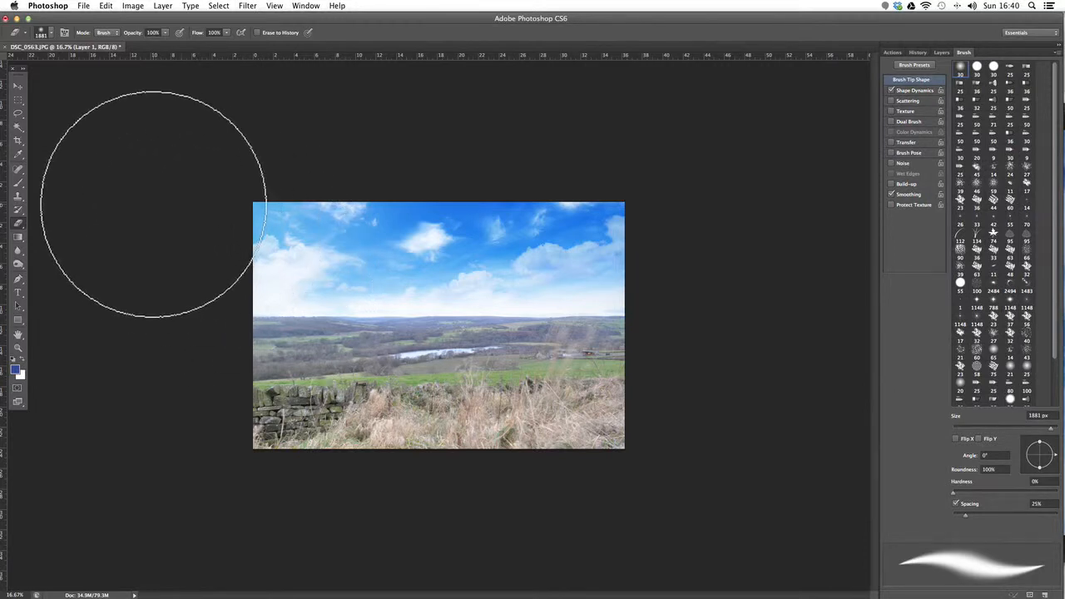
# Step: Set the sky layer's opacity to 70%
pyautogui.click(942, 52)
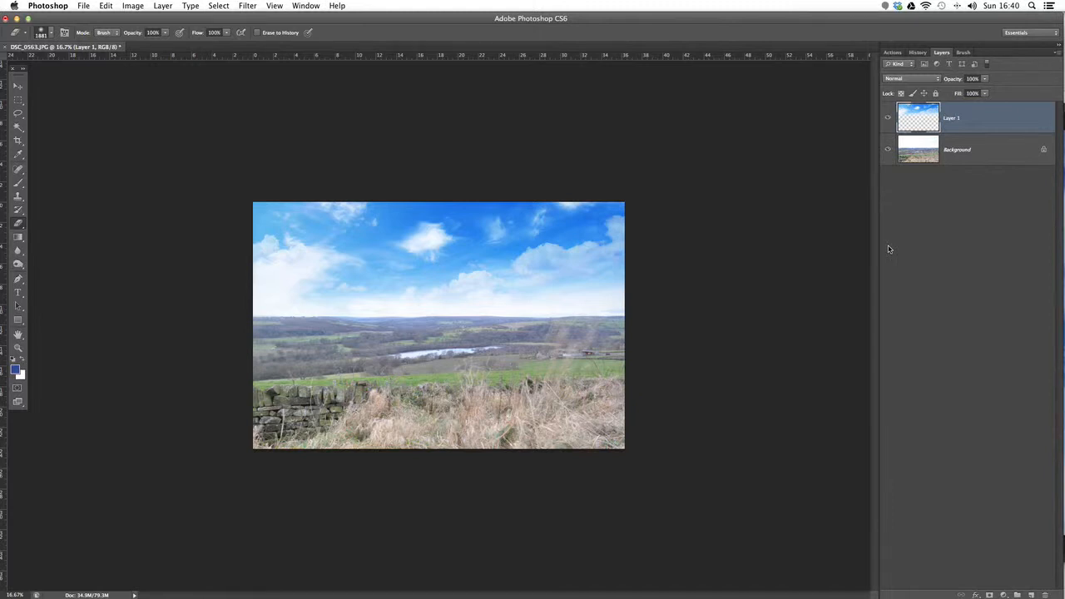
pyautogui.click(986, 79)
pyautogui.moveTo(986, 79); pyautogui.dragTo(971, 93)
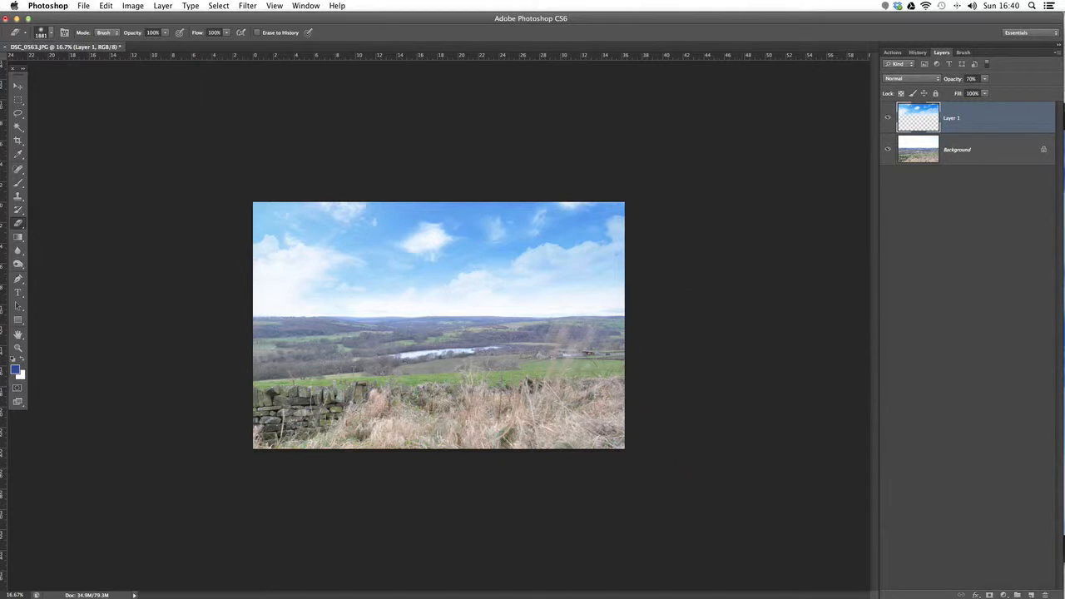
# Step: Compare the original landscape with the finished composite through the document's history, and return to the latest state and the layer list
pyautogui.click(921, 53)
pyautogui.click(941, 67)
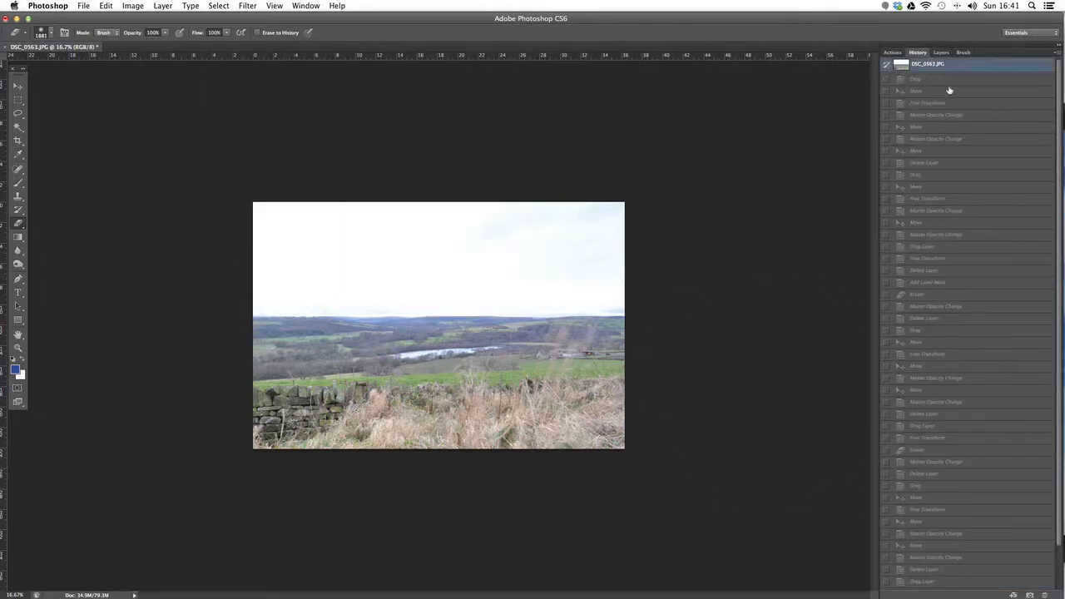
pyautogui.scroll(-2, 953, 211)
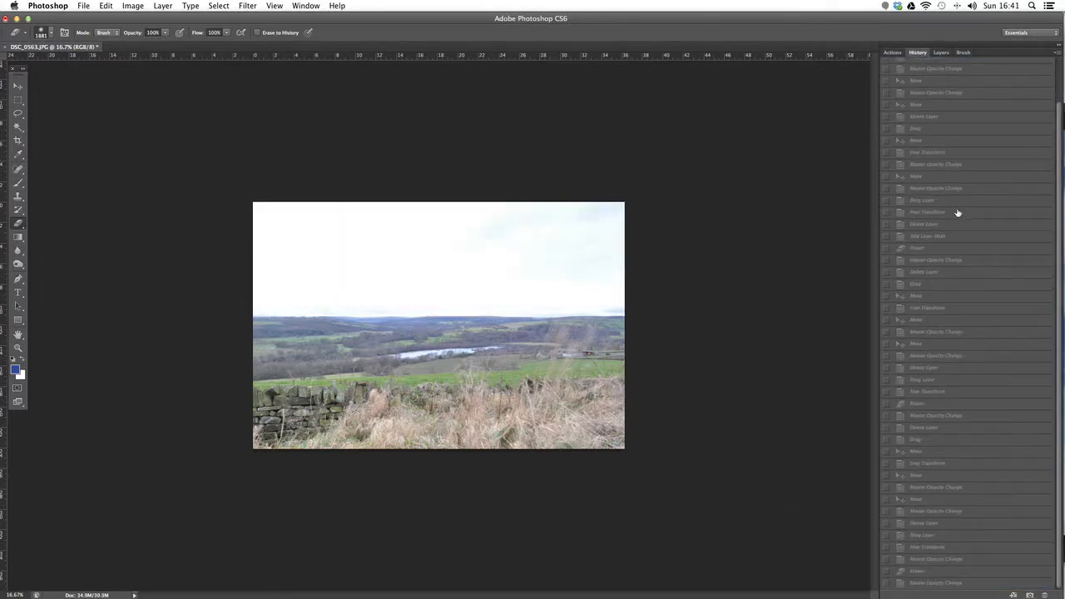
pyautogui.click(939, 583)
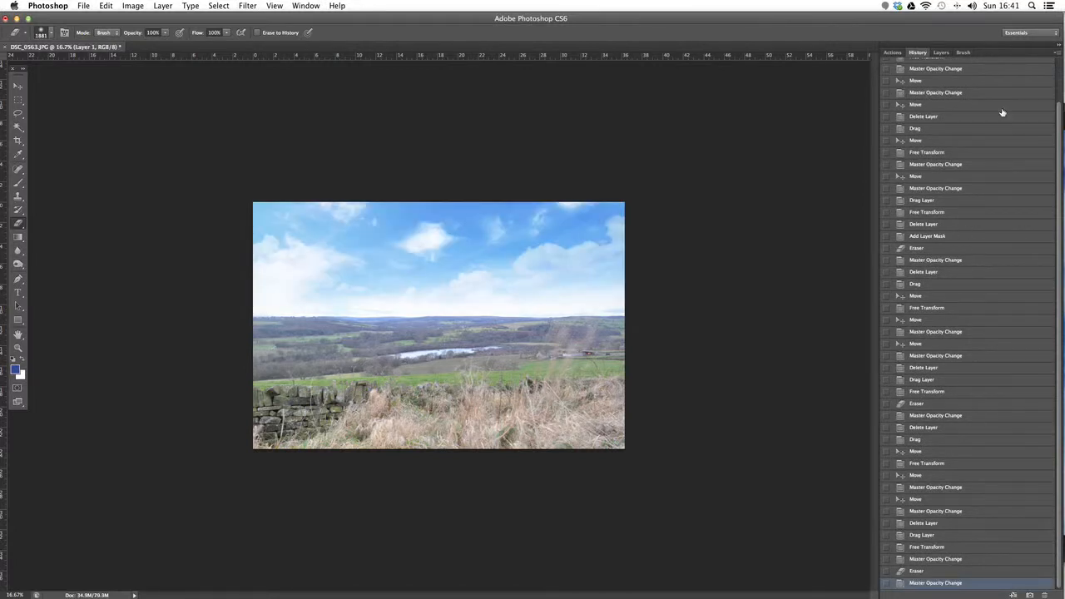
pyautogui.click(940, 53)
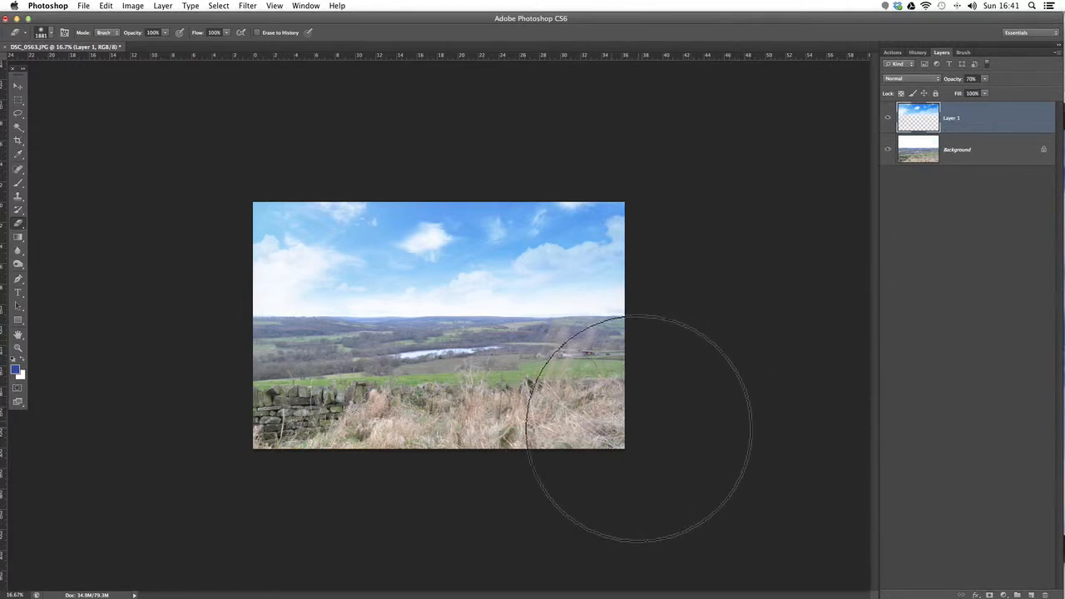
# Step: Check the Eraser's soft brush presets and undo the stray erasure near the sky's upper-left corner
pyautogui.click(50, 35)
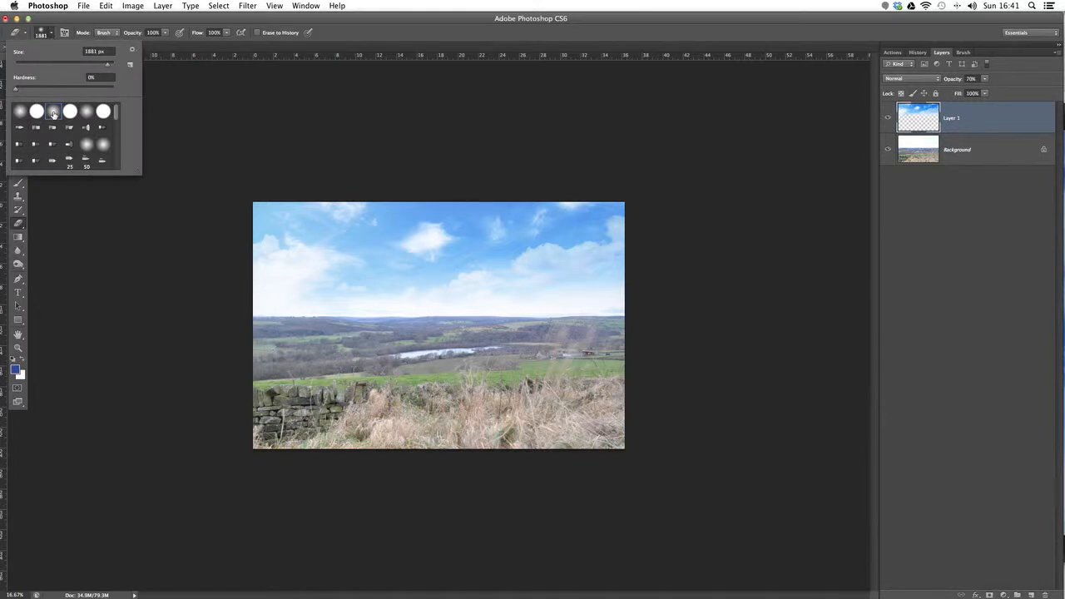
pyautogui.click(272, 176)
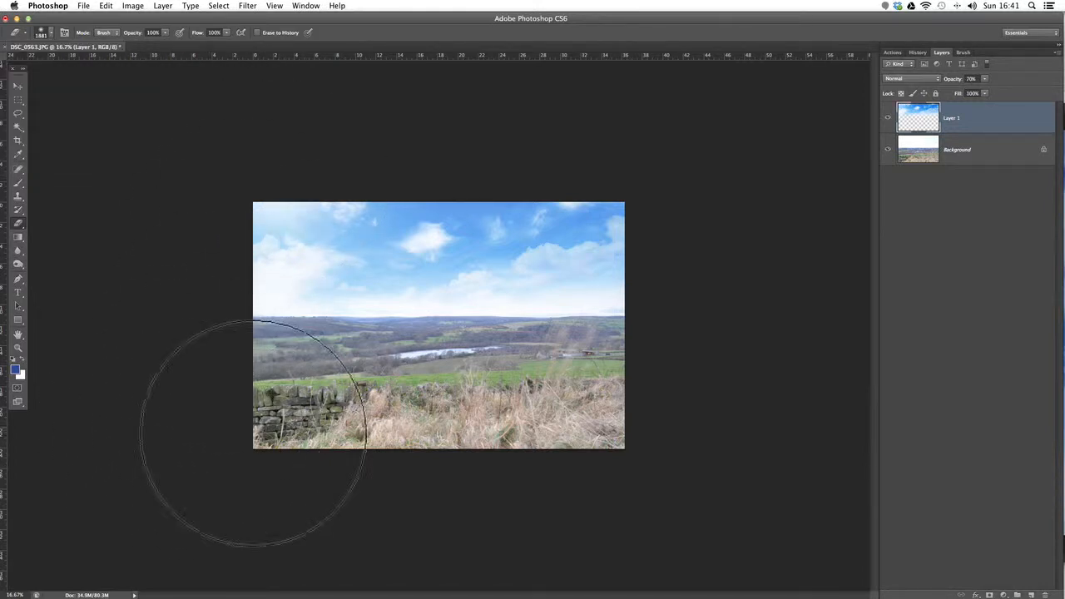
pyautogui.press('super+z')
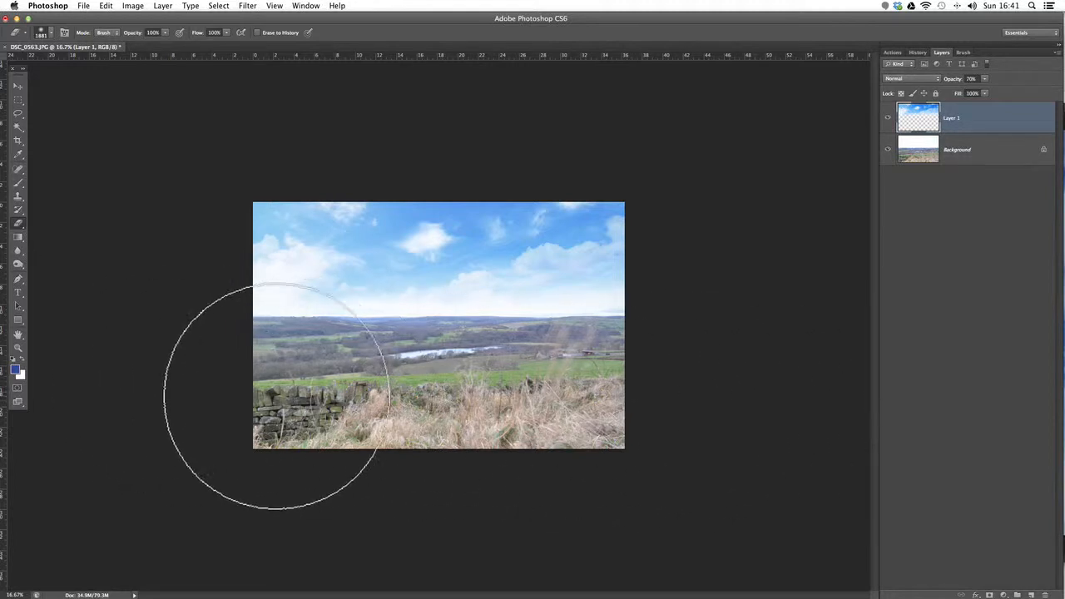